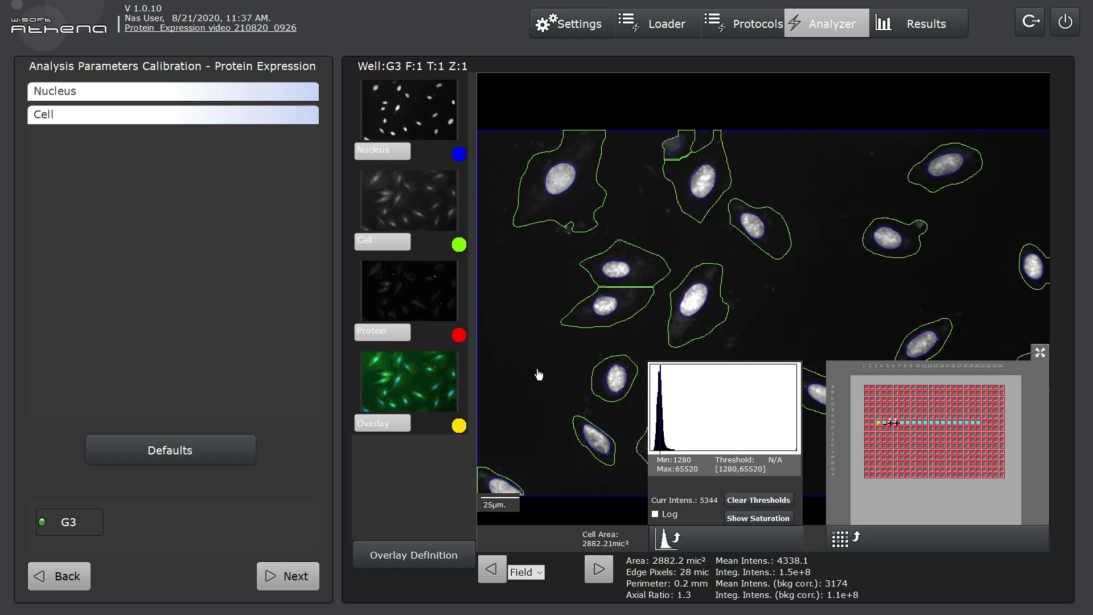
Show the intensity histogram on a log scale and set its display threshold range to about 10853–65772.
left_click(641, 444)
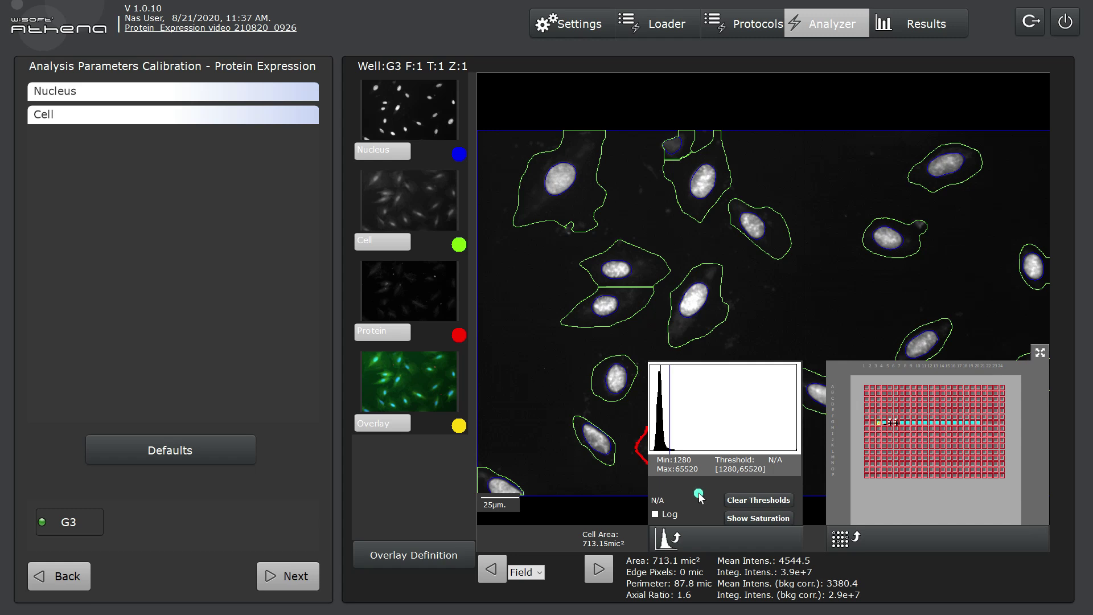
left_click(658, 516)
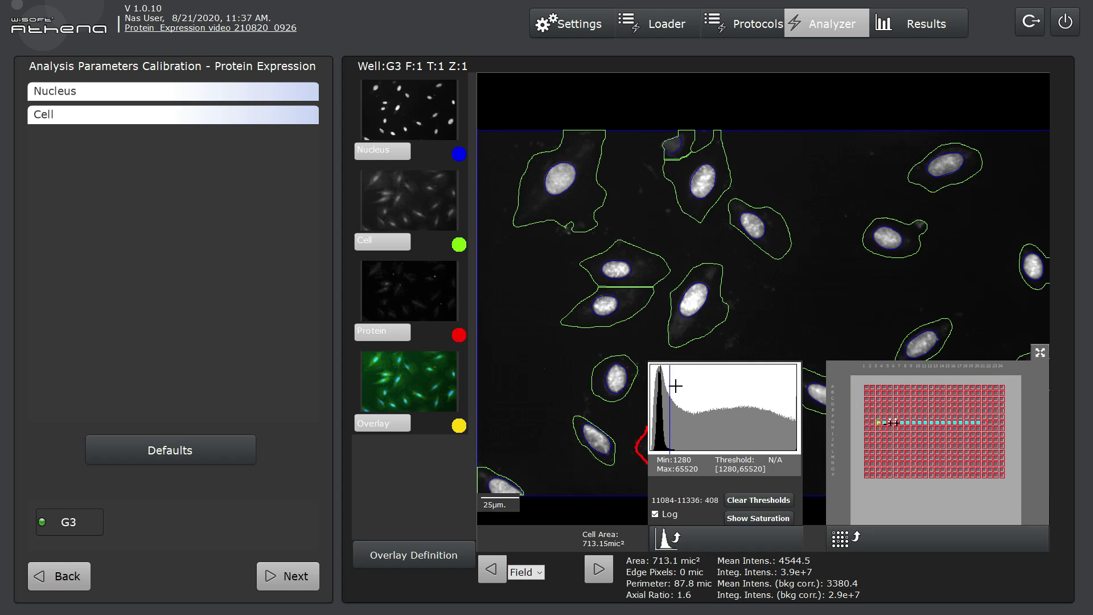
left_click_drag(673, 385, 795, 391)
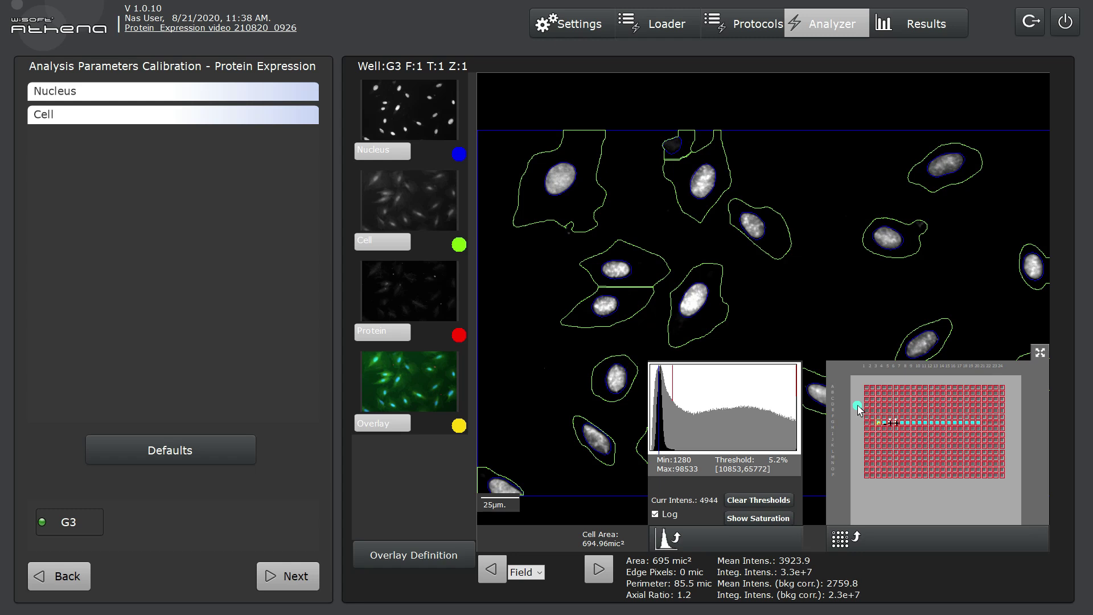
Load well G5 from the enlarged plate map and return to the image view.
left_click(1040, 354)
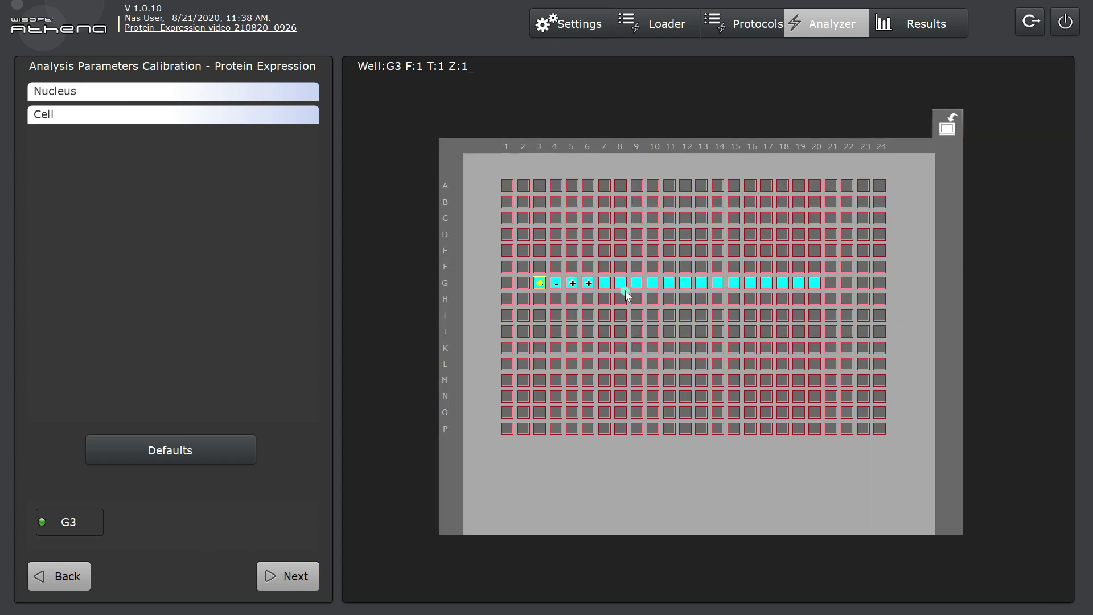
left_click(573, 284)
left_click(952, 127)
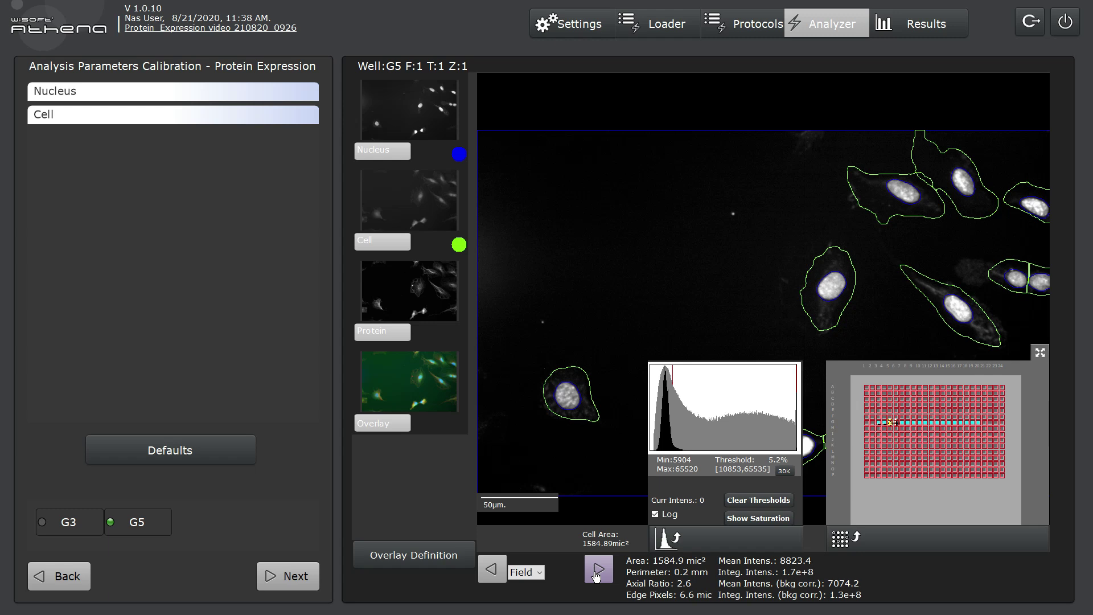
Set the image navigation to go by Well and step back to well G4.
left_click(539, 573)
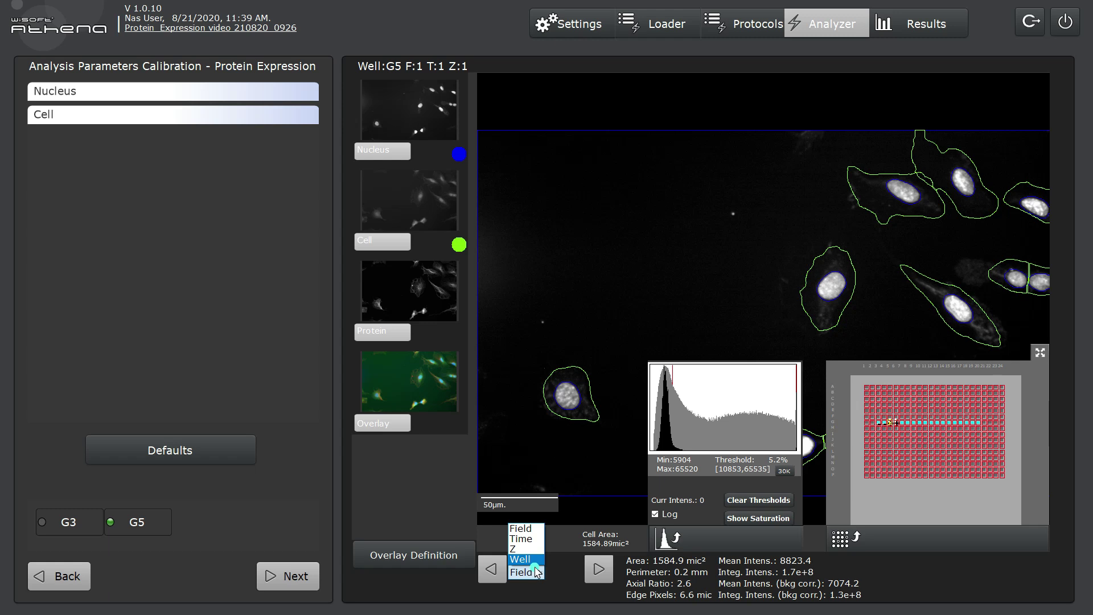
left_click(535, 566)
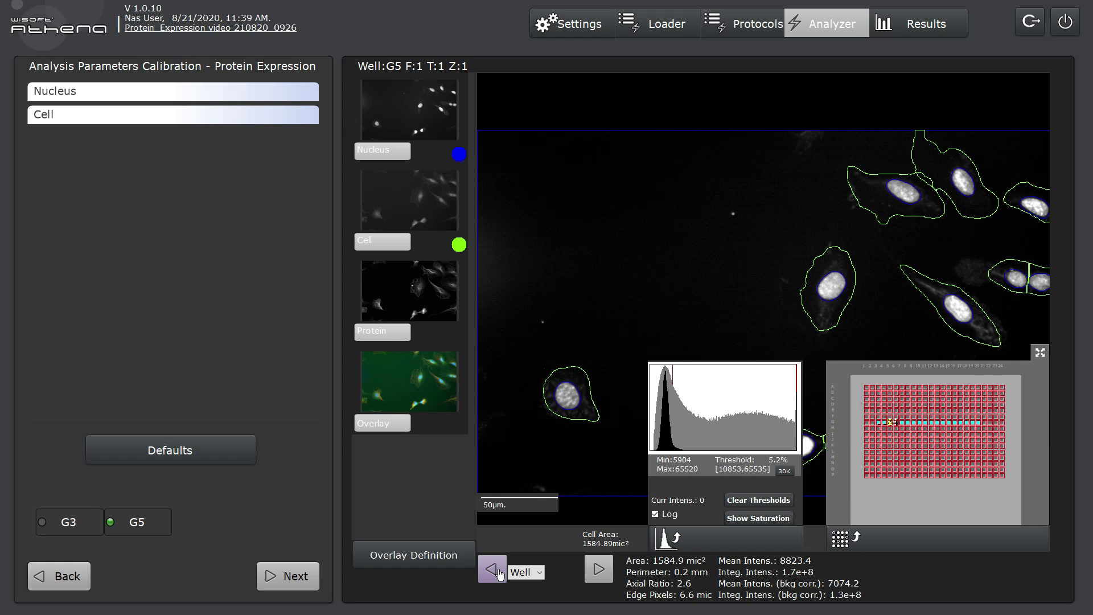
left_click(492, 569)
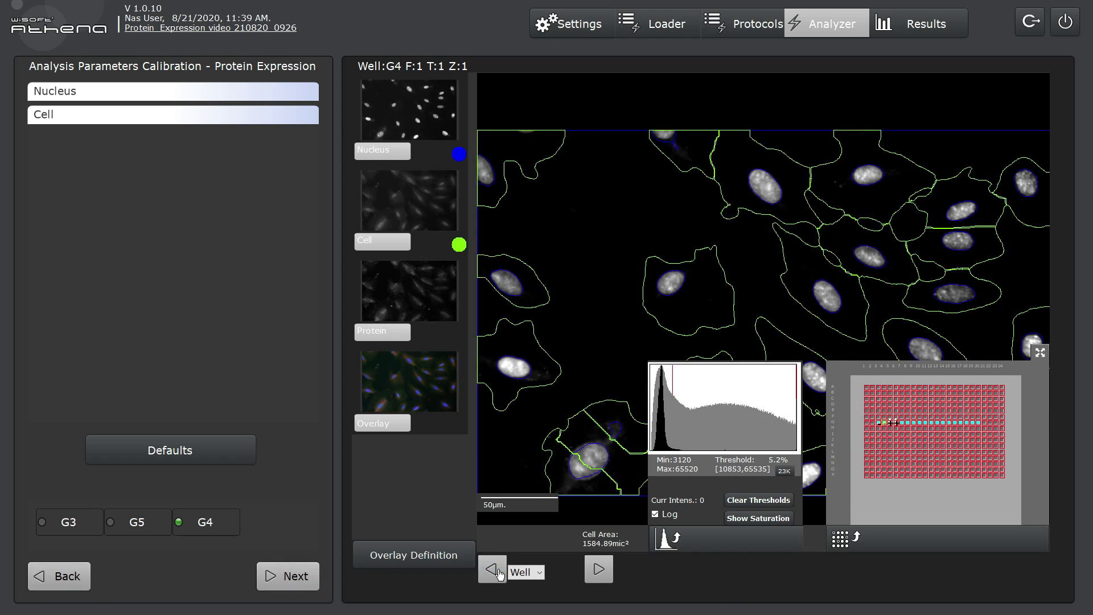
Hide the histogram and plate map, and show the calibration parameters for the Nucleus channel.
left_click(661, 537)
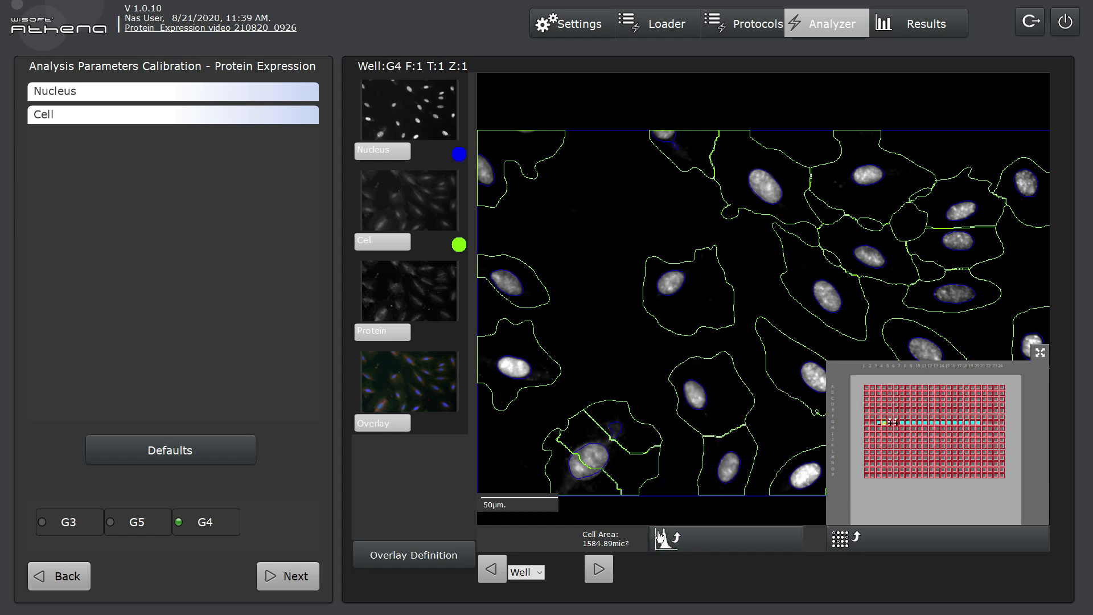
left_click(842, 538)
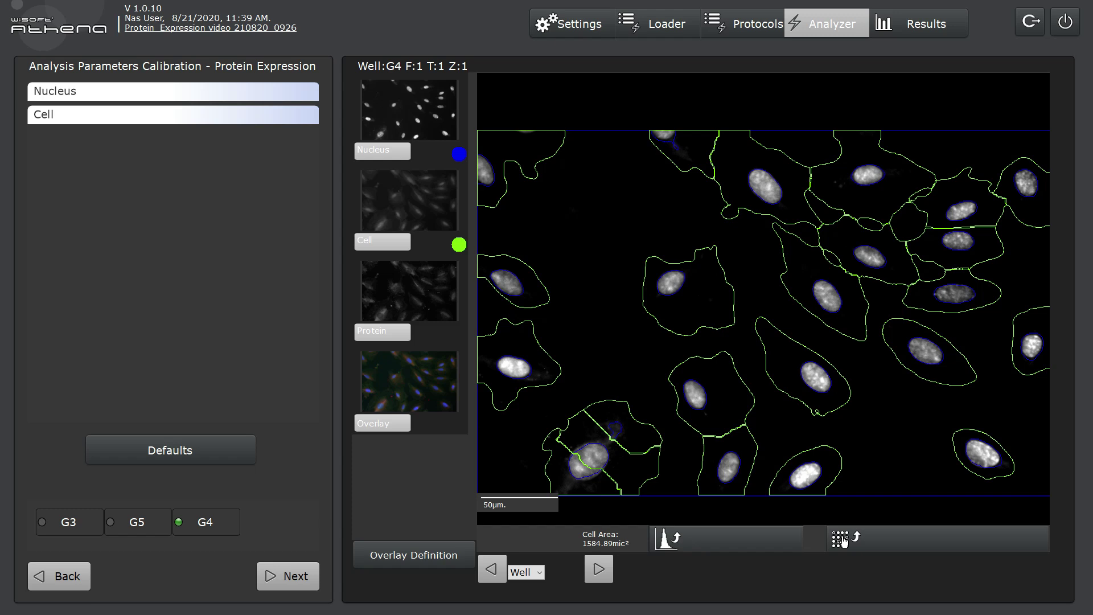
left_click(422, 110)
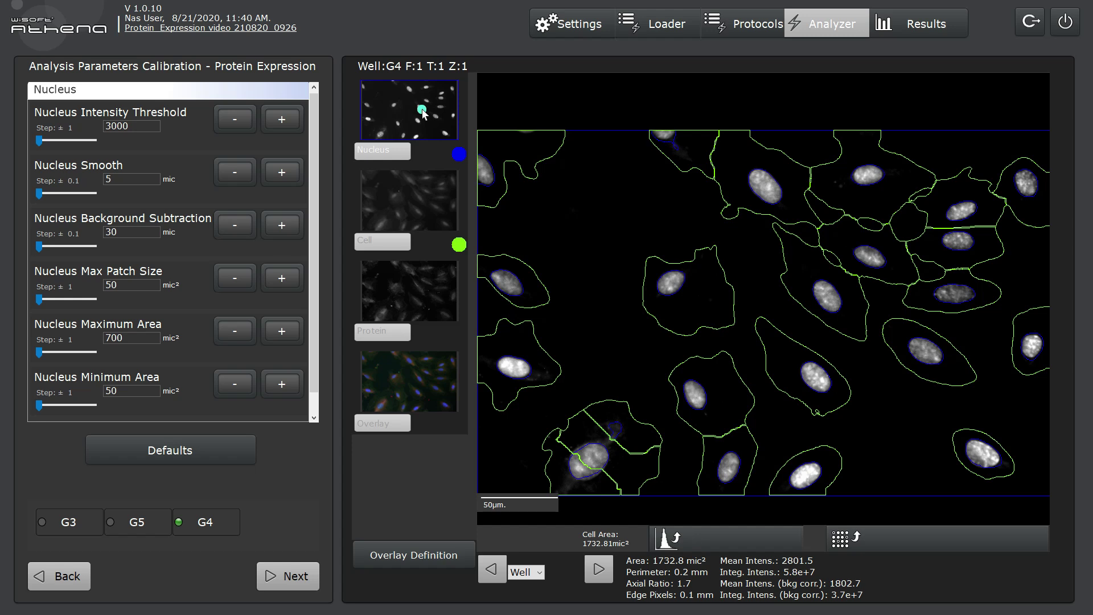
Select individual cells and the nucleus at the image's left edge to examine their measurements.
left_click(517, 288)
left_click(673, 295)
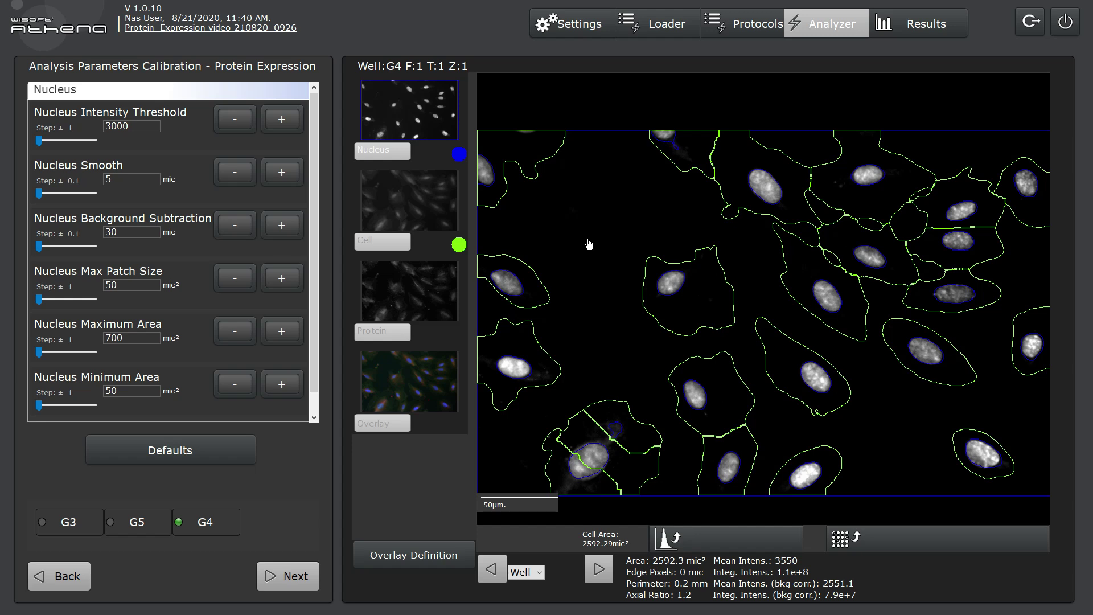
left_click(487, 181)
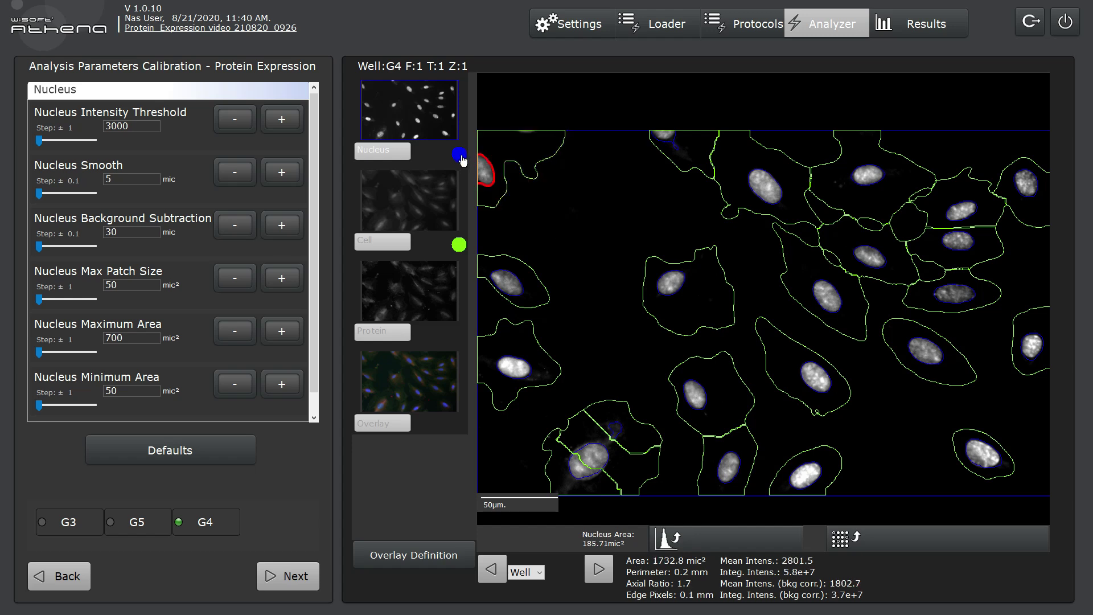
Change the nucleus contour colour to light blue.
left_click(460, 155)
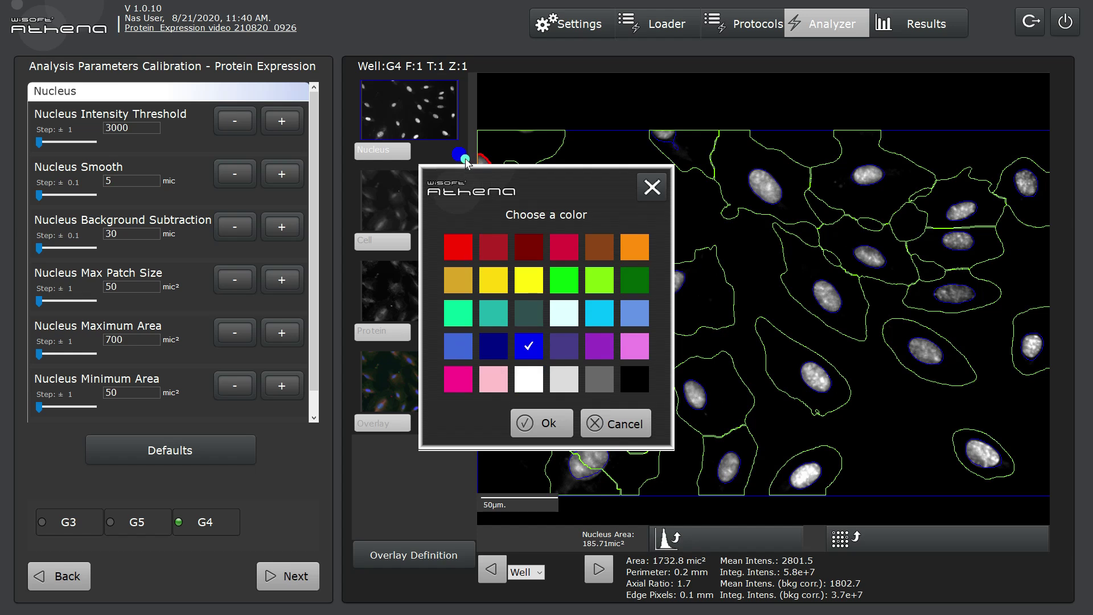
left_click(599, 316)
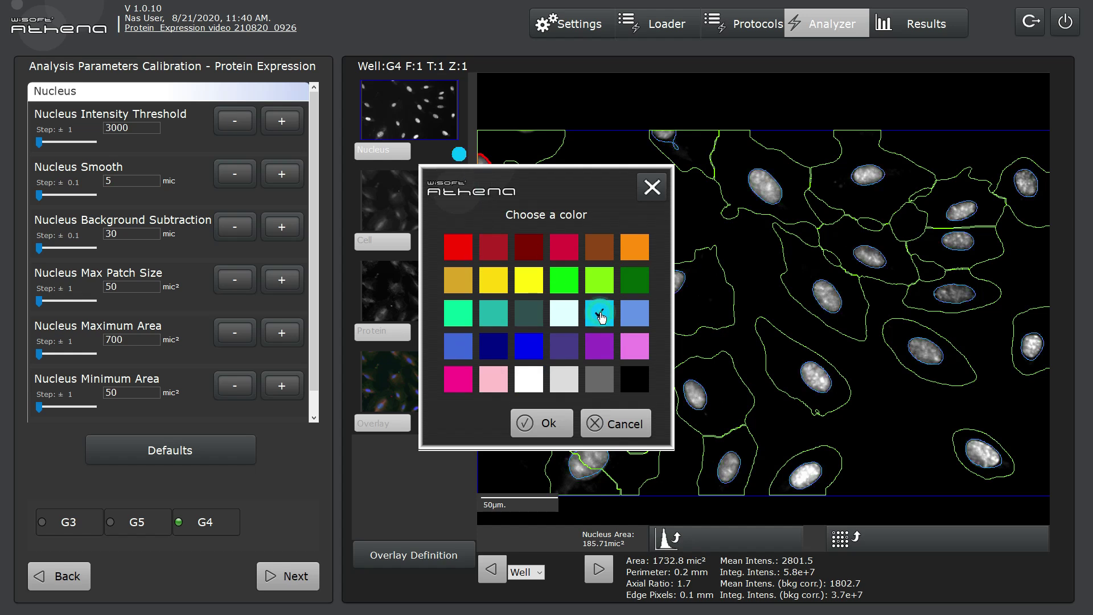
left_click(548, 424)
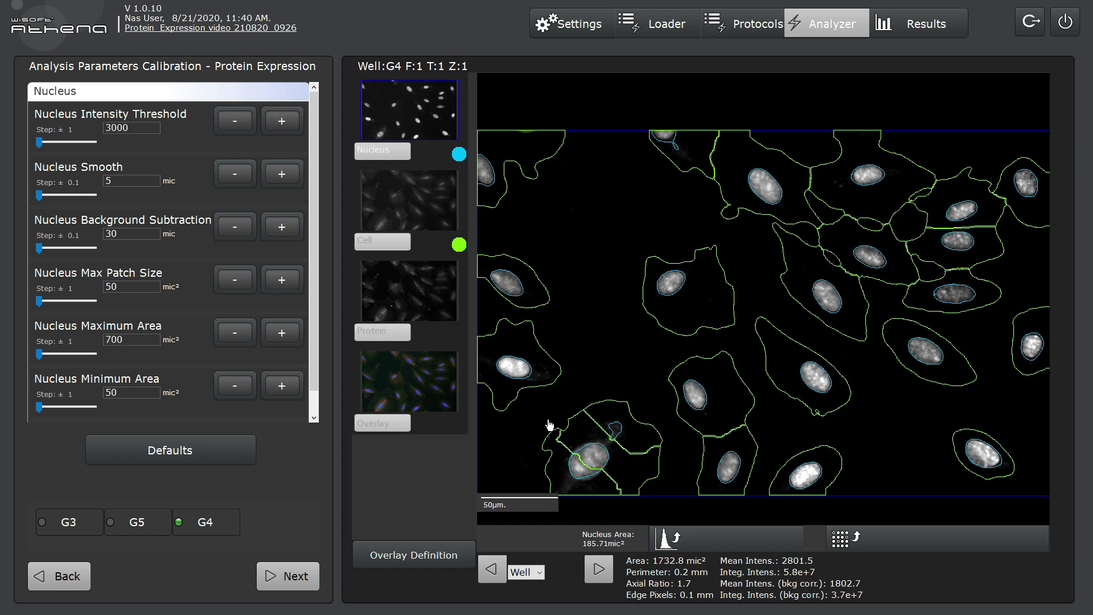
Examine several cells up close and place the scale bar beside an enlarged nucleus to gauge its size.
left_click(517, 399)
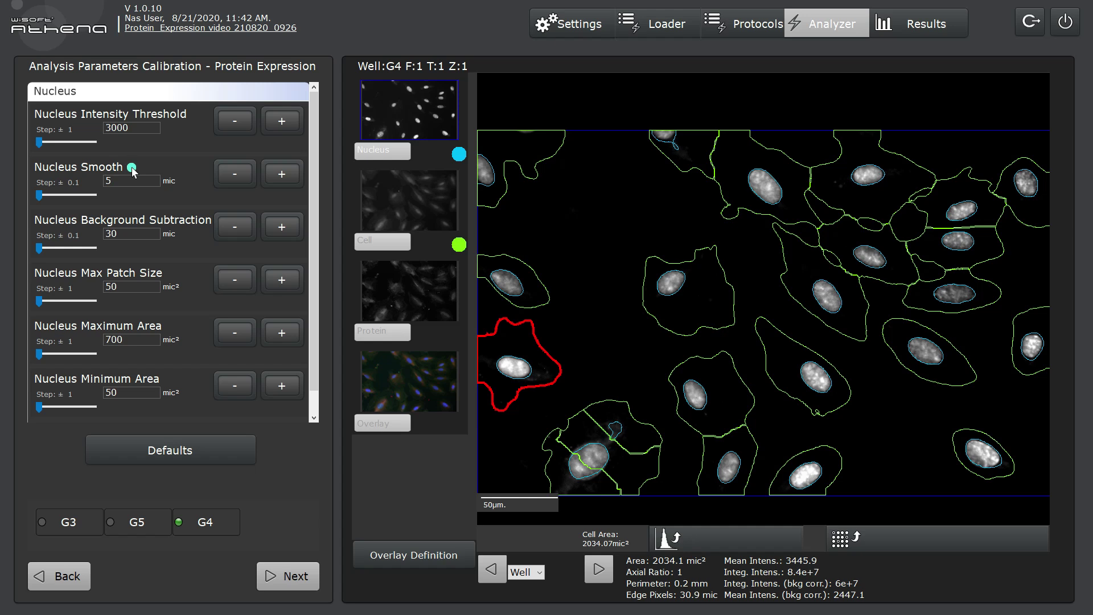
left_click(715, 317)
left_click(820, 280)
left_click(859, 258)
scroll(859, 258, "up", 3)
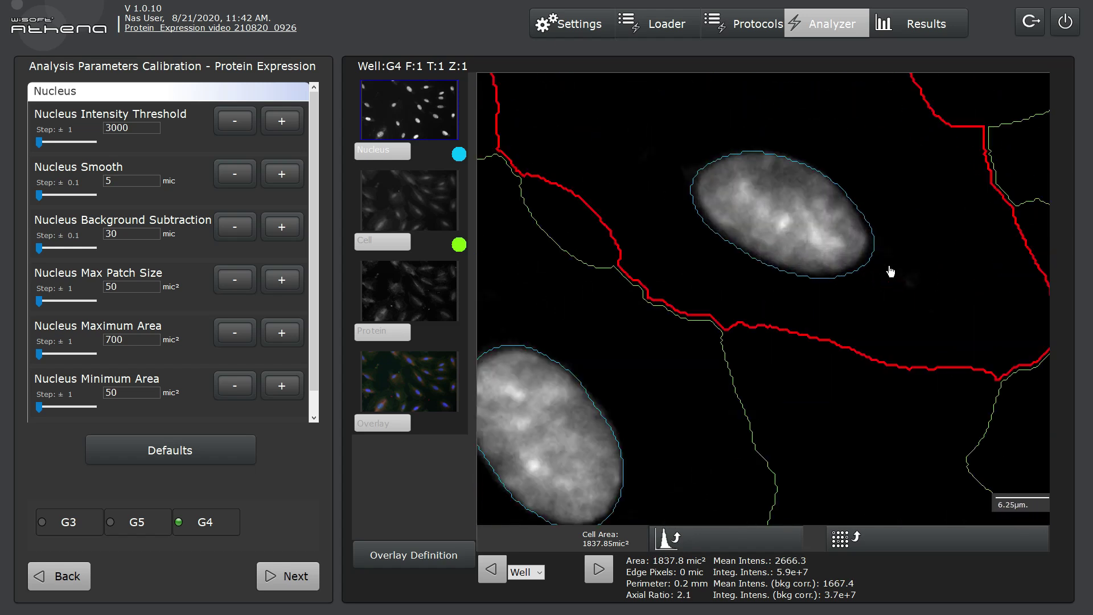
left_click(977, 441)
left_click(1029, 508)
left_click_drag(1029, 508, 742, 259)
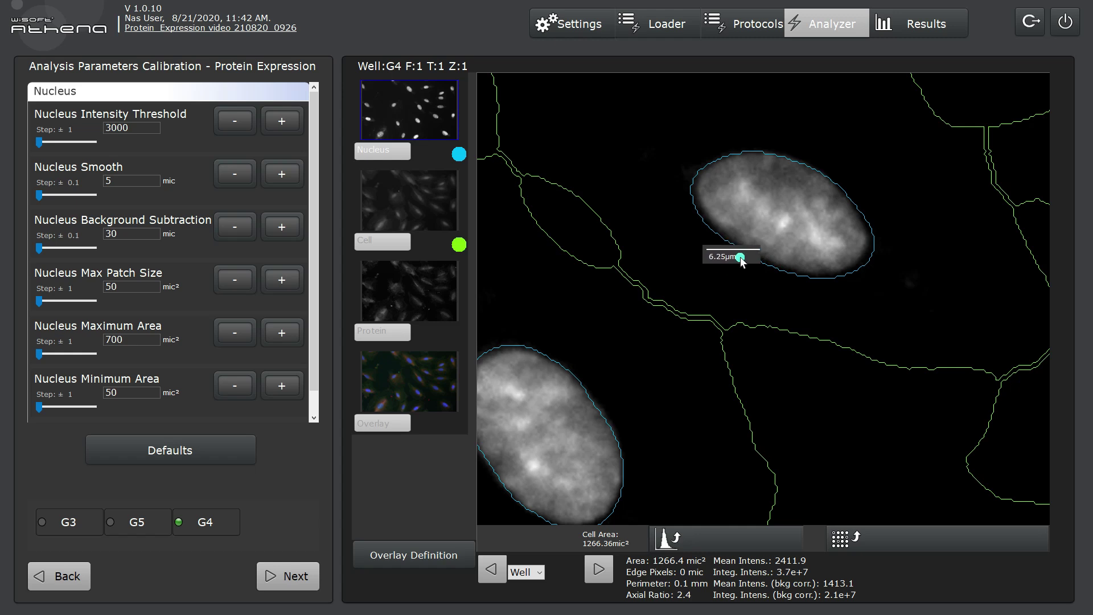
scroll(741, 260, "down", 1)
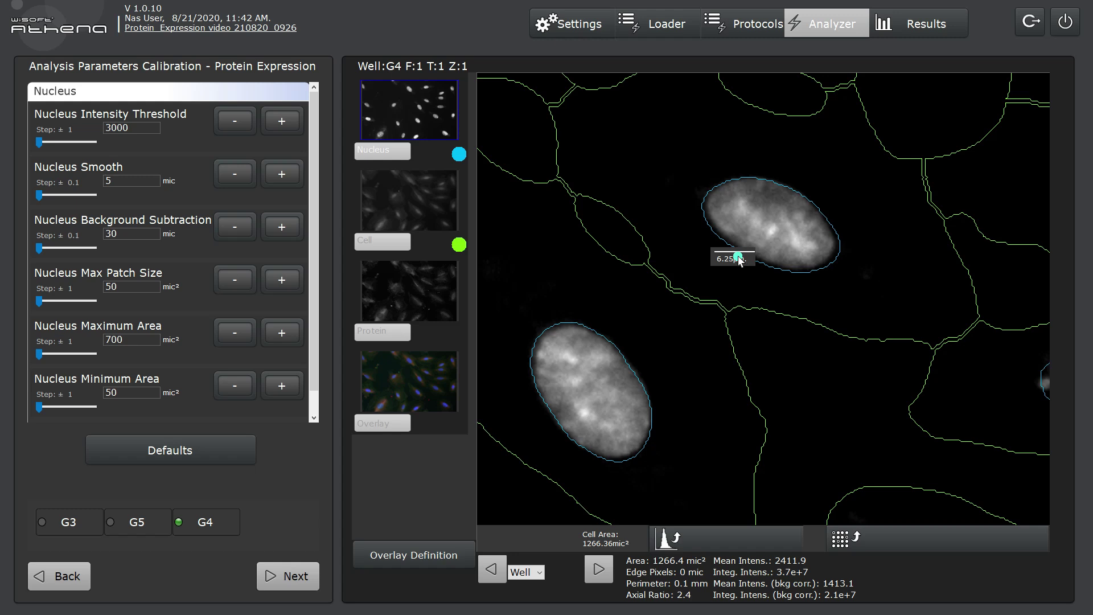
Select the enlarged nucleus and its neighbouring cell to check their areas and intensities.
left_click(772, 215)
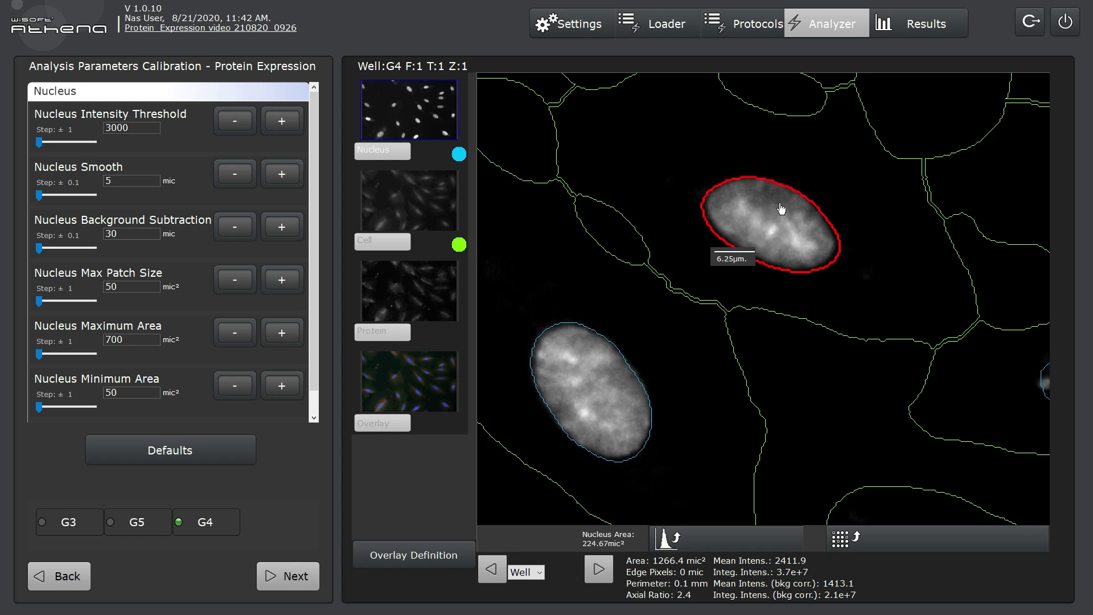
left_click(758, 243)
left_click(592, 239)
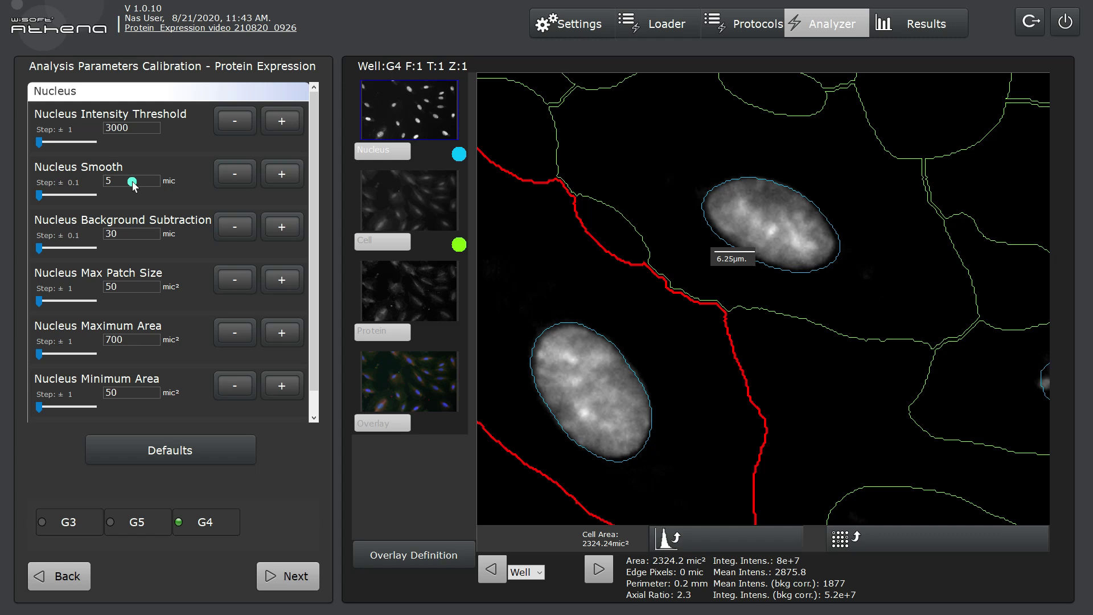
Set the Nucleus Smooth parameter to 7 mic.
left_click(132, 182)
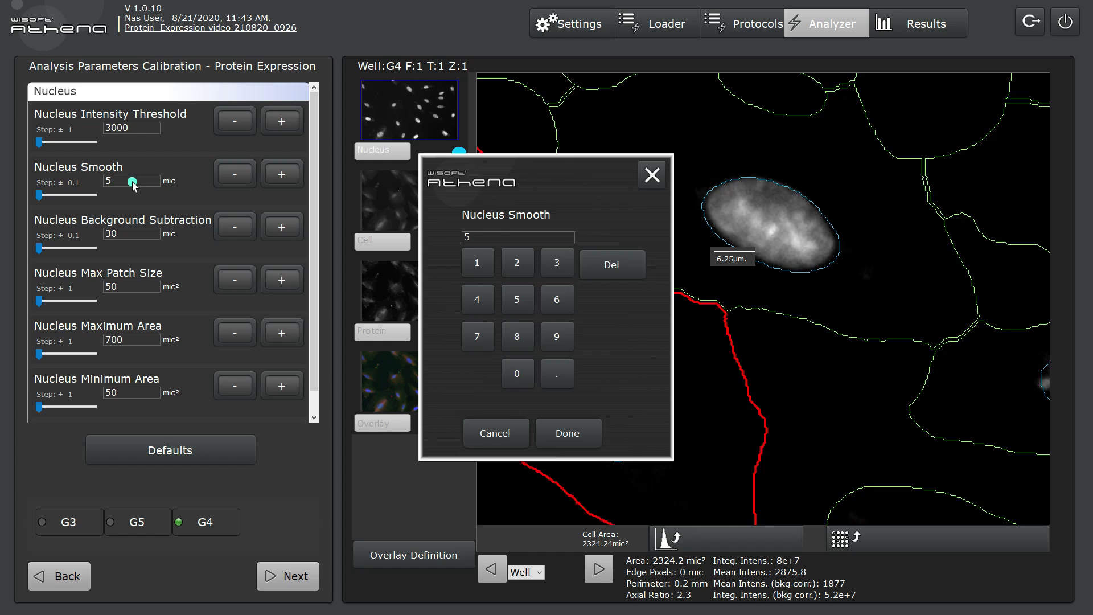
type("7")
key("Return")
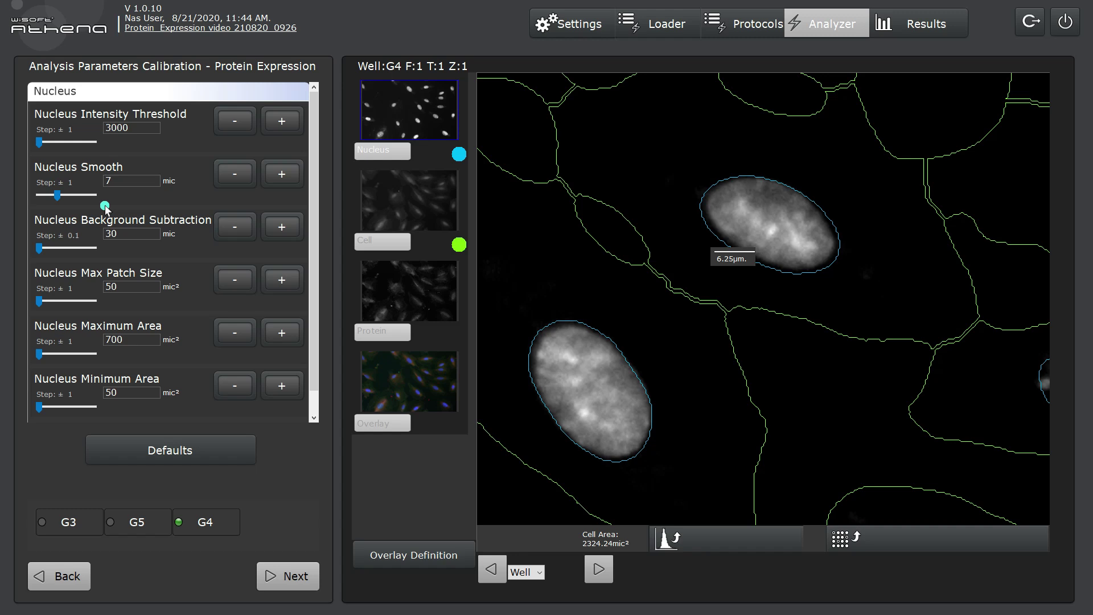
Vary Nucleus Smooth up and down in steps of 1 mic to compare the contours, finishing at 5 mic.
left_click(237, 184)
left_click(236, 183)
left_click(289, 185)
left_click(290, 185)
left_click(289, 185)
left_click(228, 183)
left_click(228, 183)
left_click(227, 185)
left_click(228, 185)
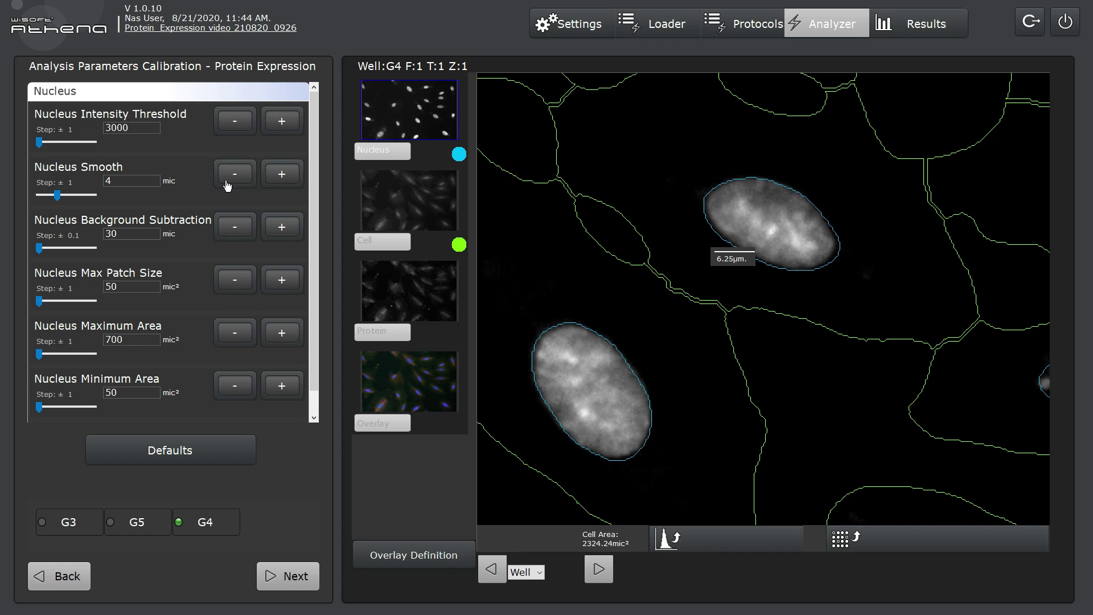
left_click(263, 179)
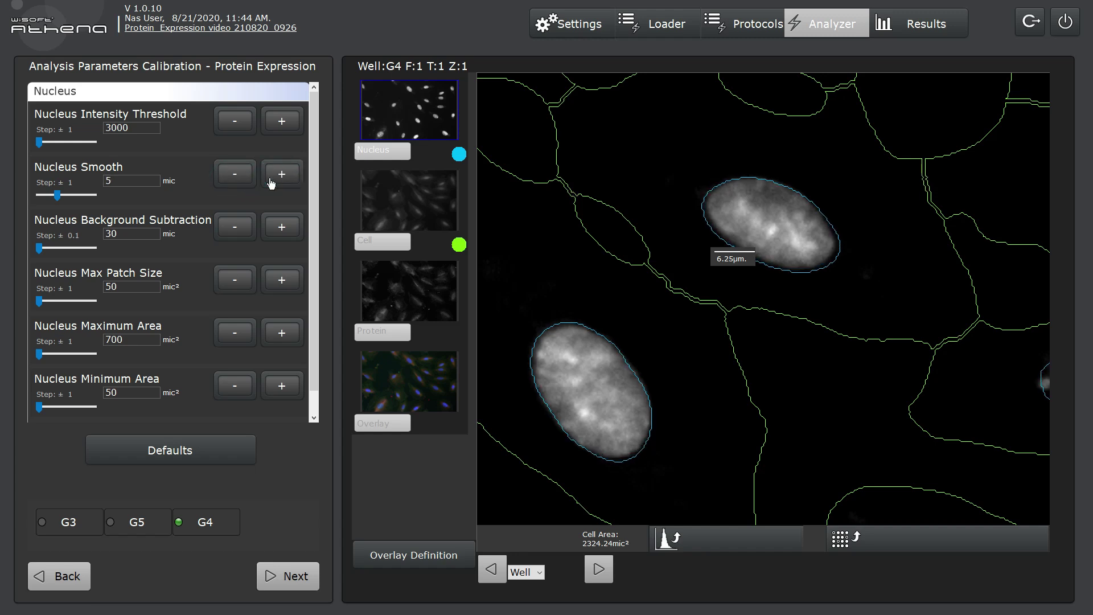
Enlarge the nucleus of the elongated cell in the lower centre of the field and place the scale bar beside it.
left_click(191, 232)
scroll(626, 347, "down", 3)
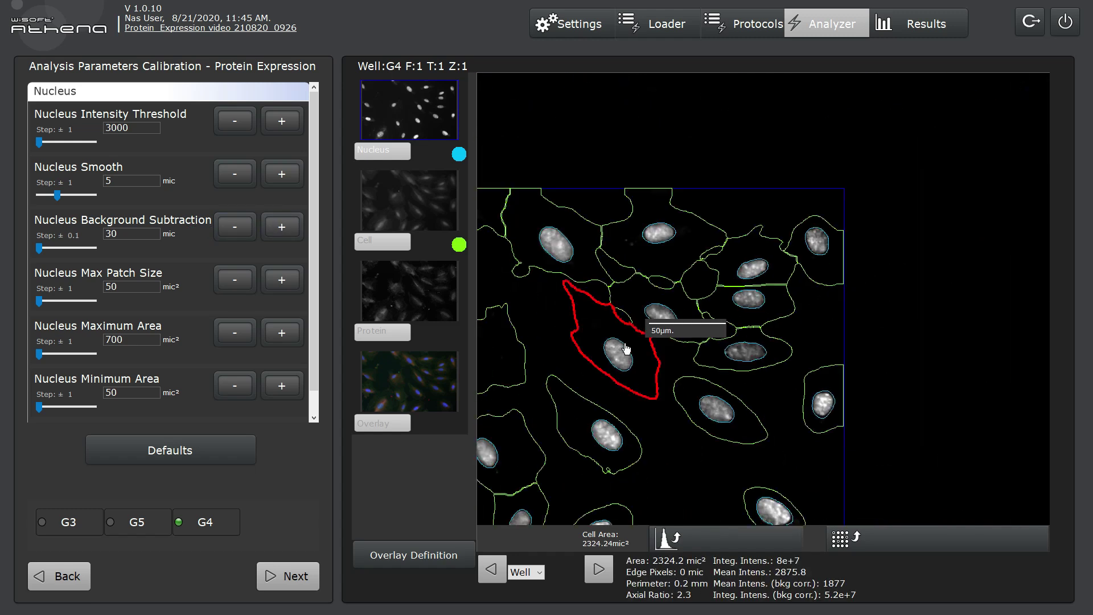
left_click_drag(570, 387, 775, 337)
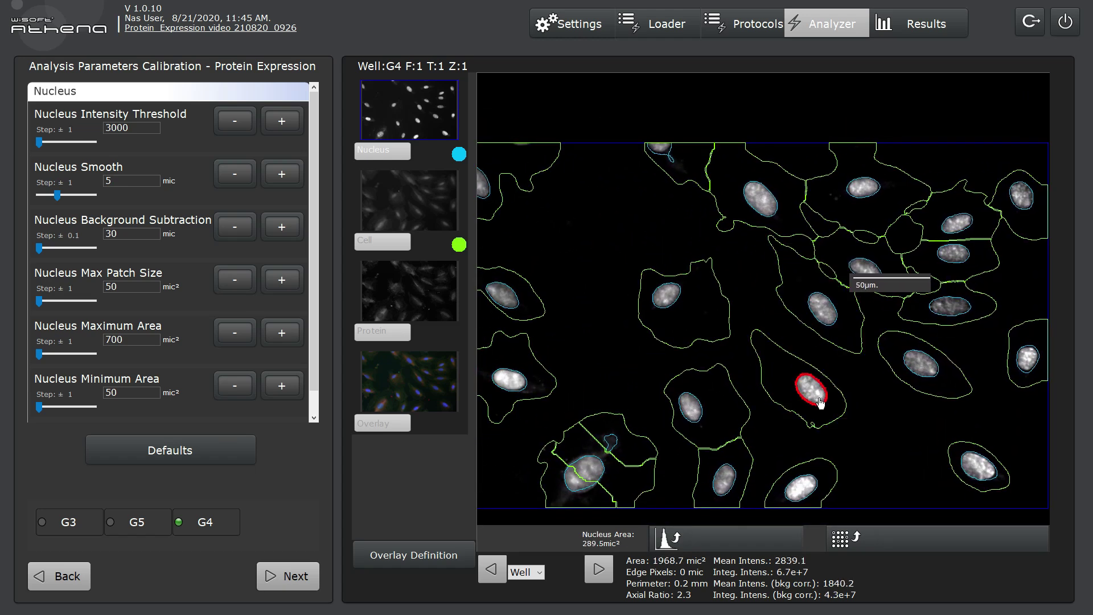
scroll(820, 403, "up", 3)
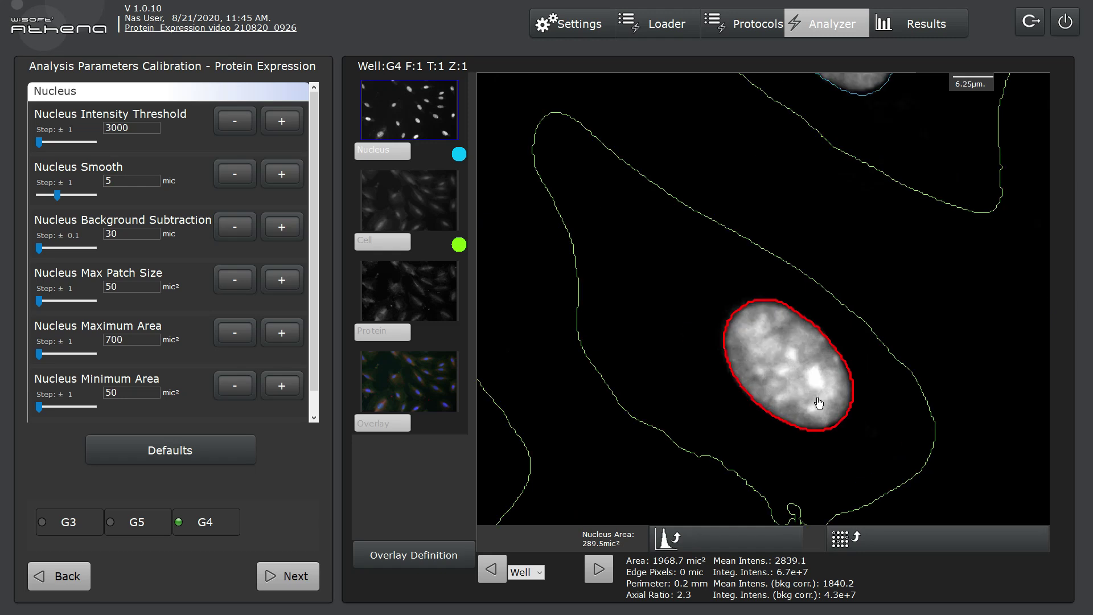
left_click_drag(971, 91, 747, 394)
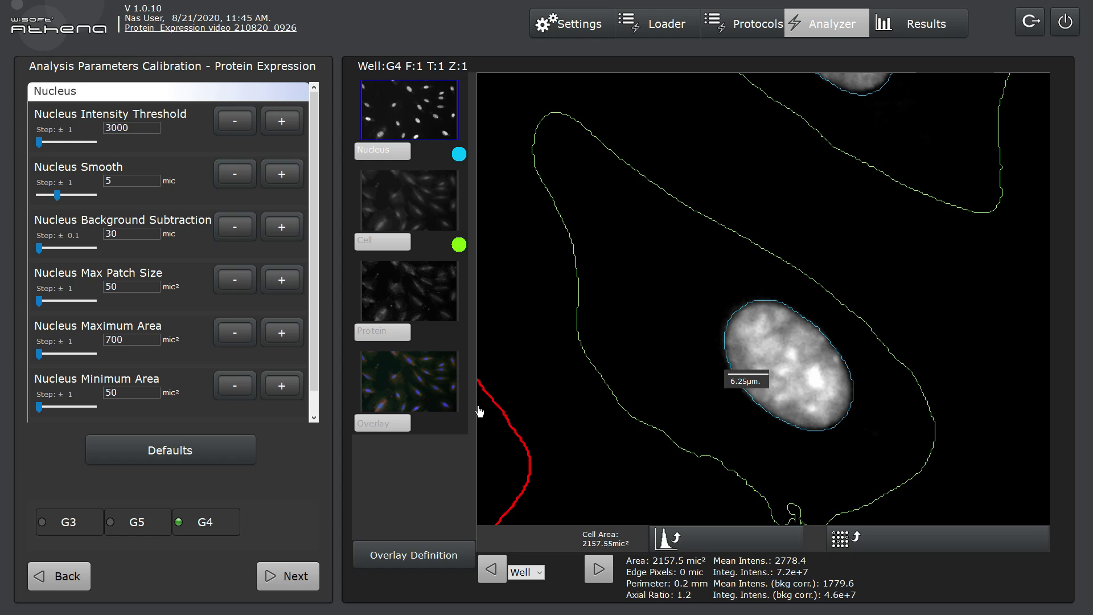
Set the Nucleus Background Subtraction step size to 10, raise the value two steps and bring it back to 30 mic.
left_click(151, 235)
left_click_drag(50, 249, 77, 248)
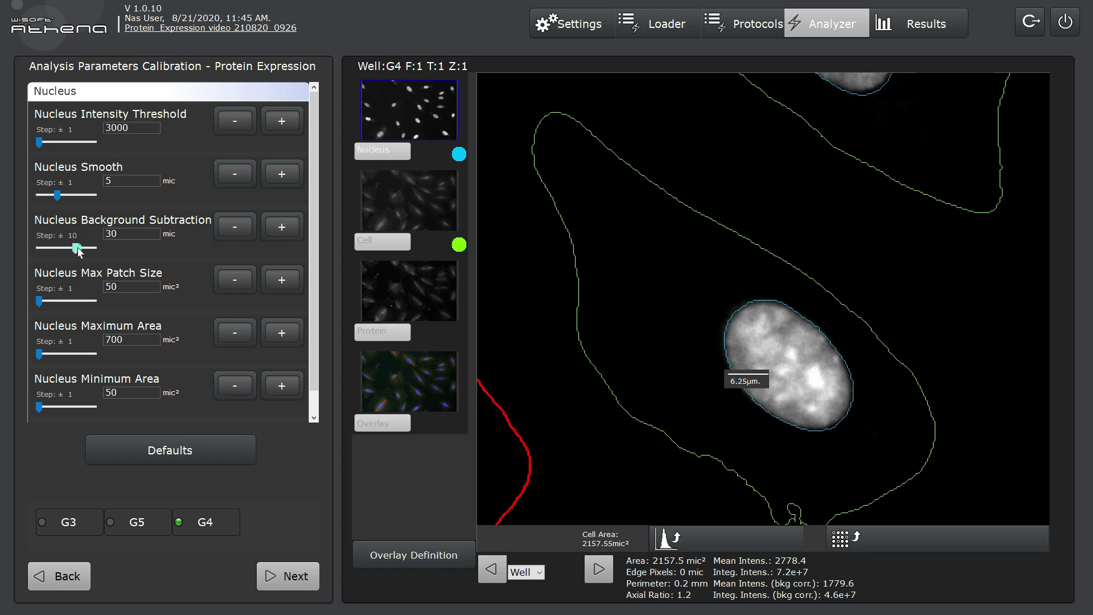
left_click(288, 233)
left_click(288, 233)
left_click(244, 231)
left_click(244, 233)
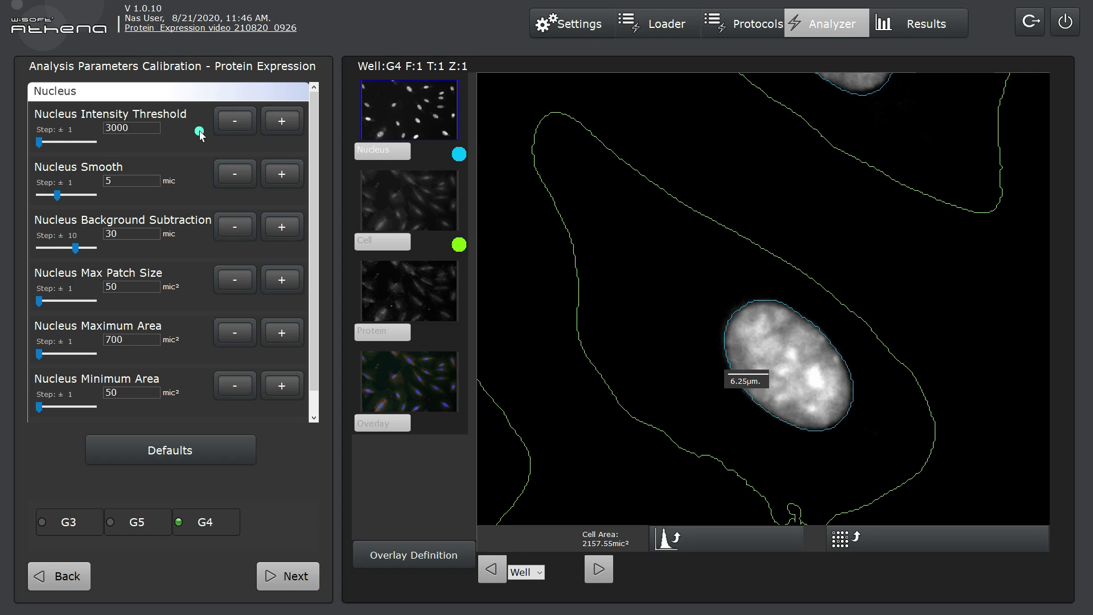
Bring the whole field of cells in well G4 back into view.
left_click(656, 296)
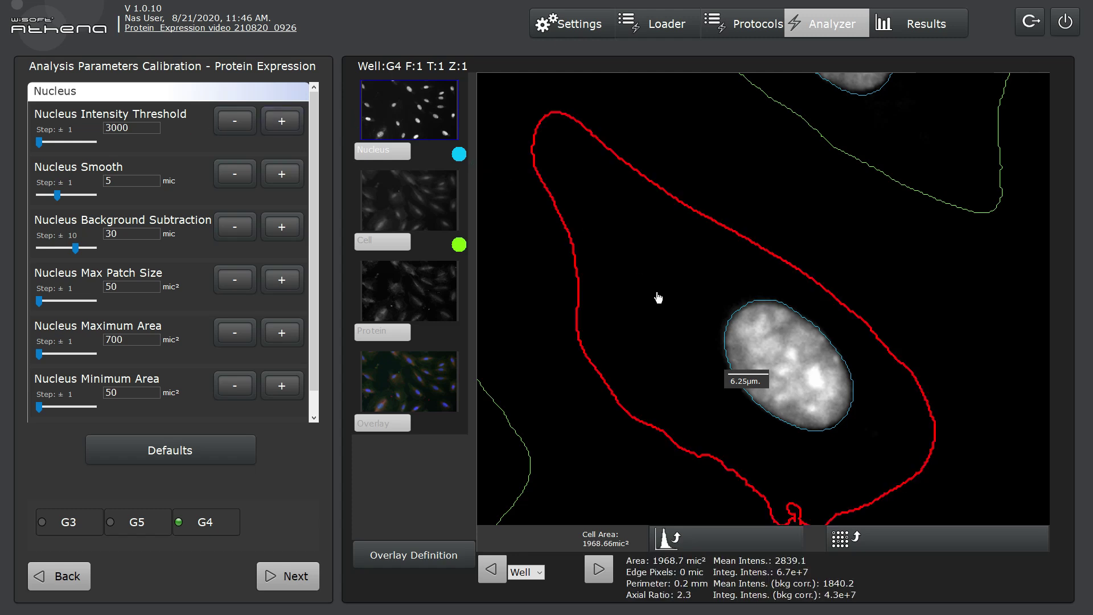
scroll(657, 296, "down", 3)
left_click_drag(658, 298, 825, 391)
left_click(743, 340)
scroll(750, 335, "down", 2)
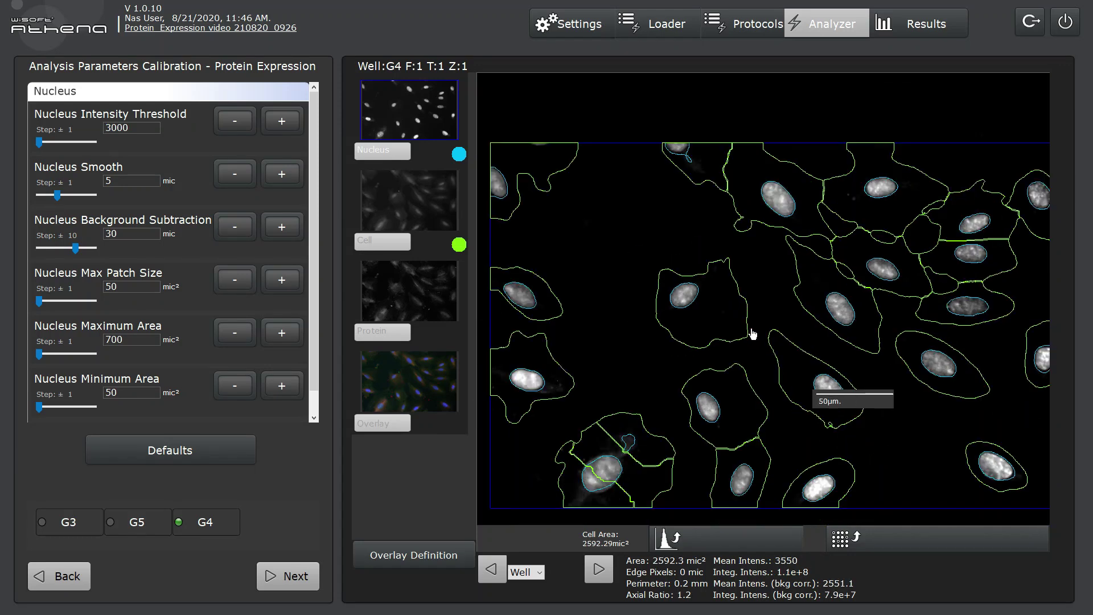
left_click_drag(749, 342, 730, 326)
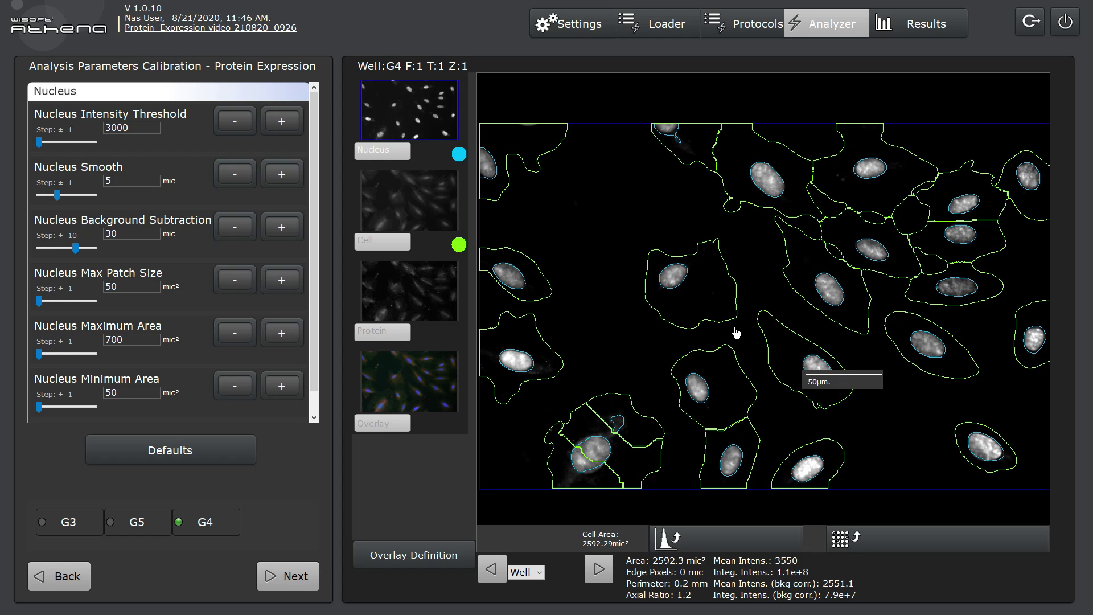
Return the scale bar to its place below the image and lower the Nucleus Intensity Threshold to 2000 using a step size of 1000.
left_click_drag(857, 385, 541, 543)
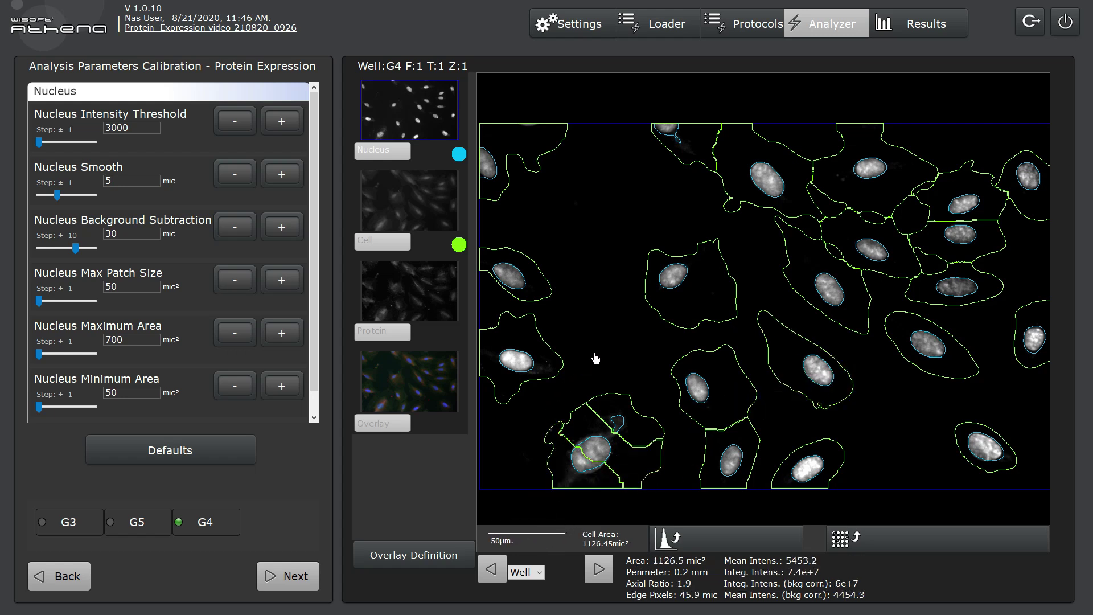
left_click_drag(45, 148, 98, 150)
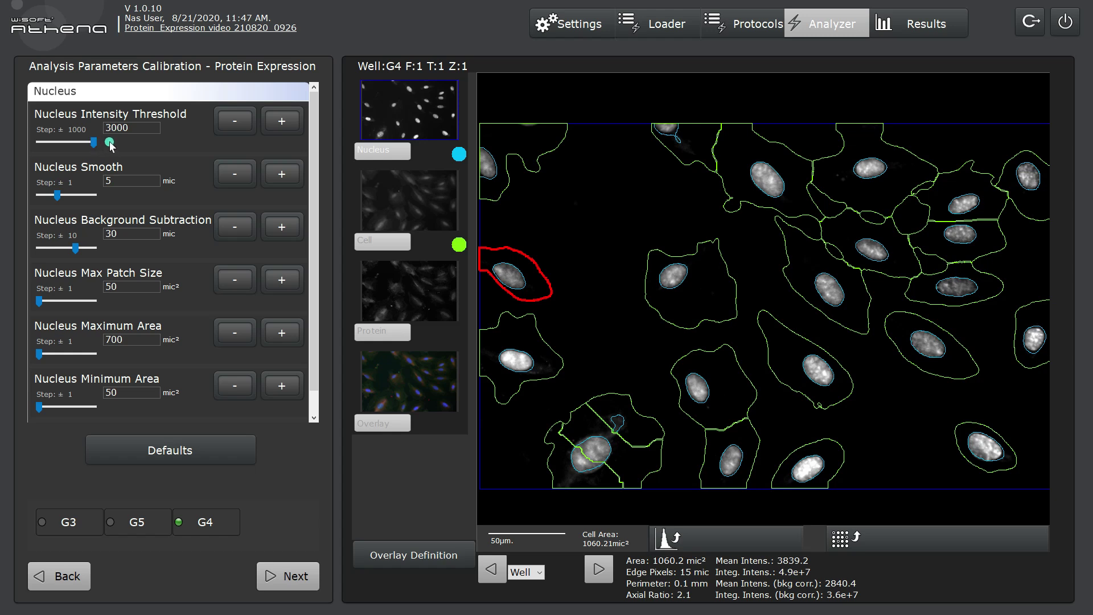
left_click(234, 121)
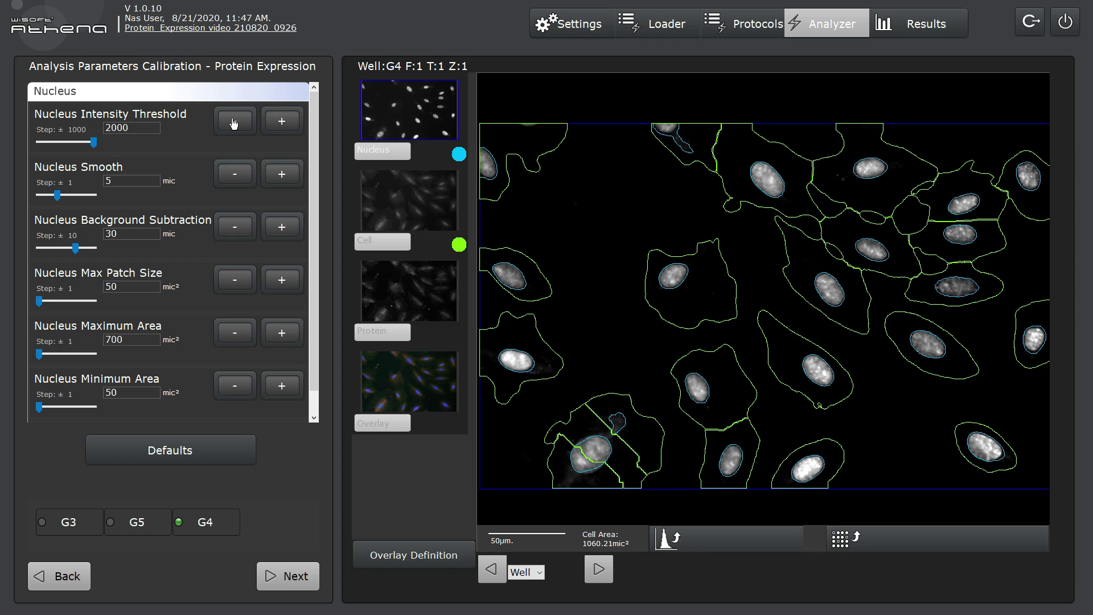
Measure the small extra nucleus and its cell in the lower-left cluster, and raise the Nucleus Intensity Threshold to 4000.
left_click(621, 412)
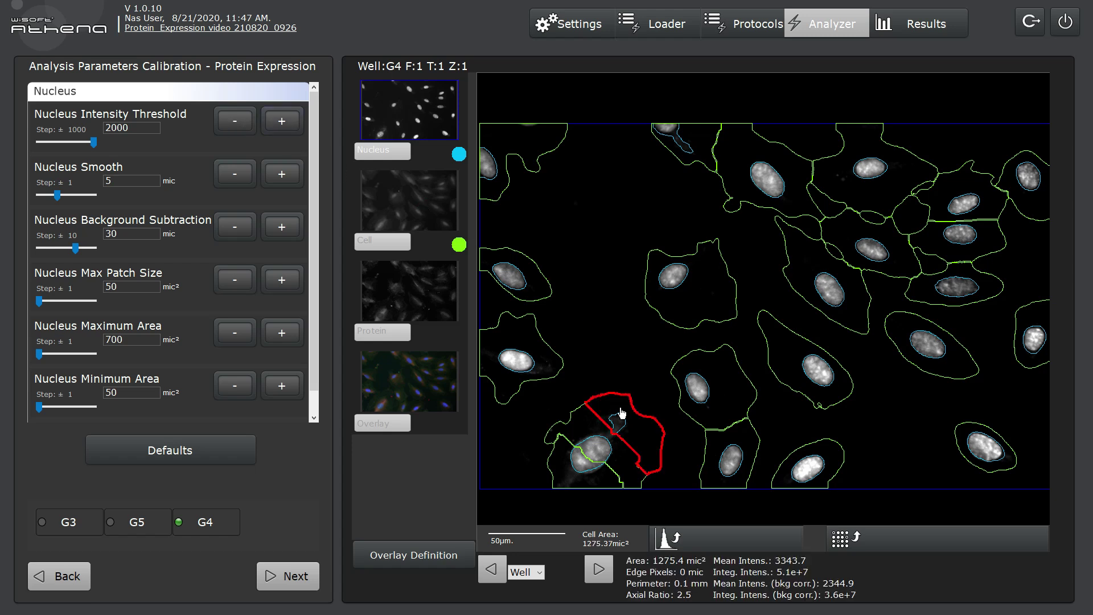
left_click(624, 428)
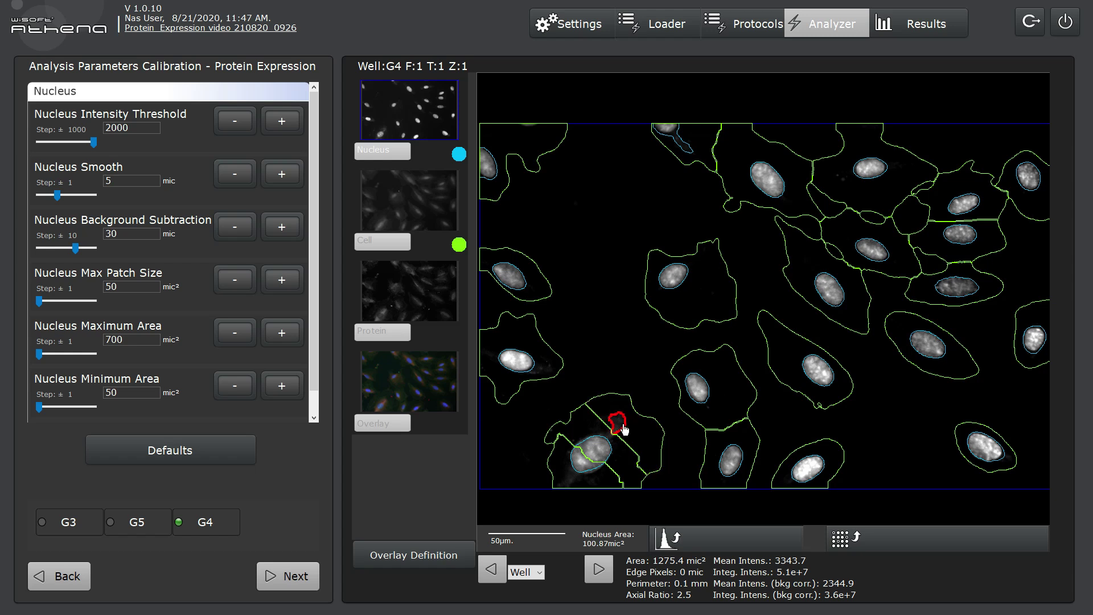
left_click(626, 426)
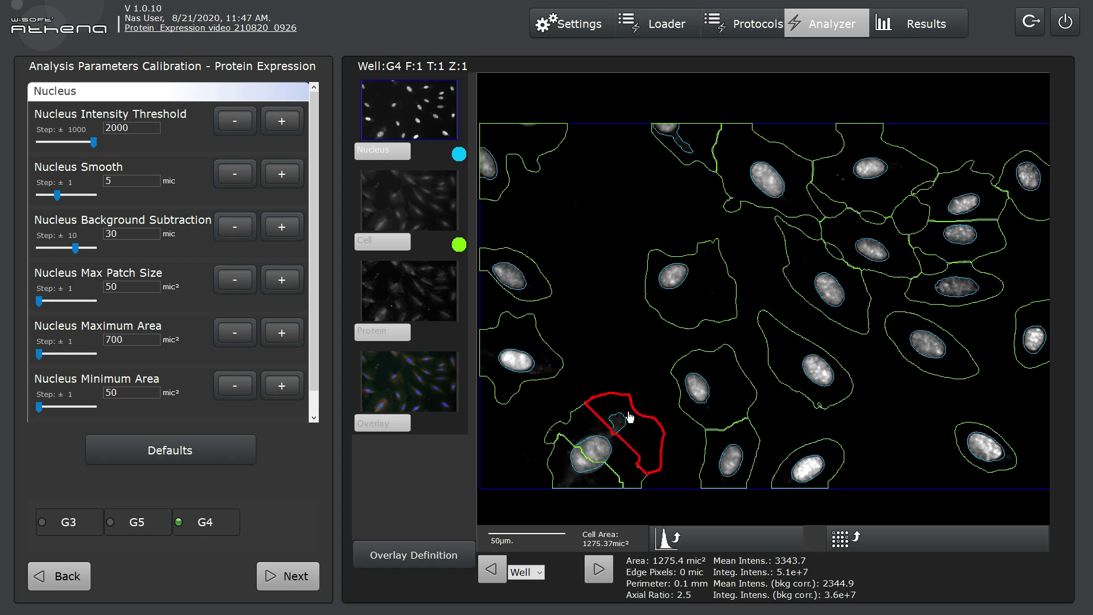
left_click(282, 122)
left_click(281, 122)
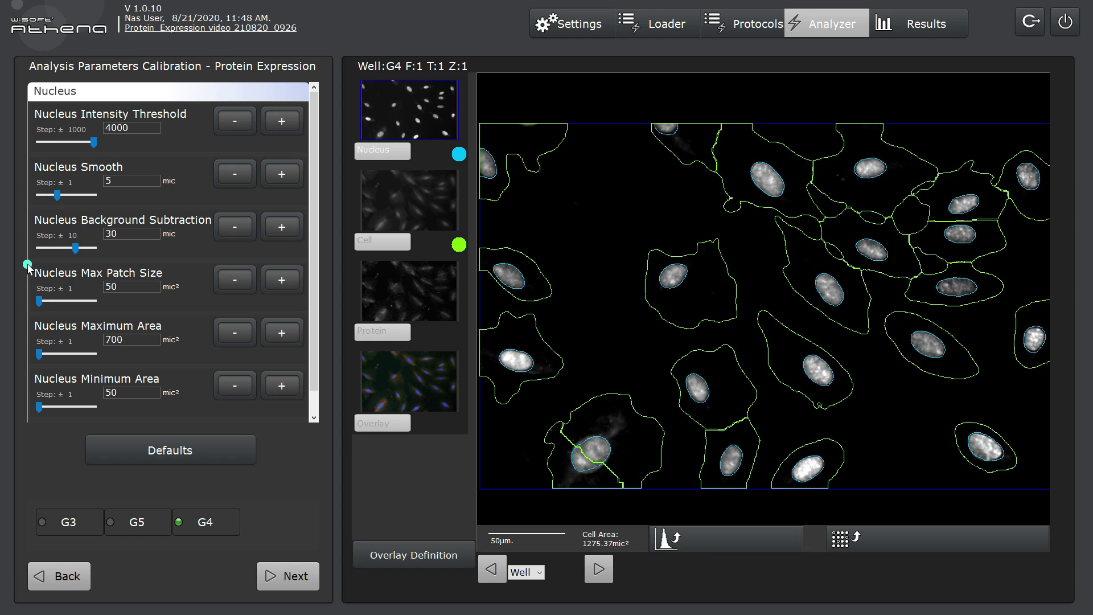
Enlarge the split nucleus in the lower-left cell of well G4 and measure both nucleus parts and their cell contours.
left_click(569, 472)
scroll(596, 464, "up", 3)
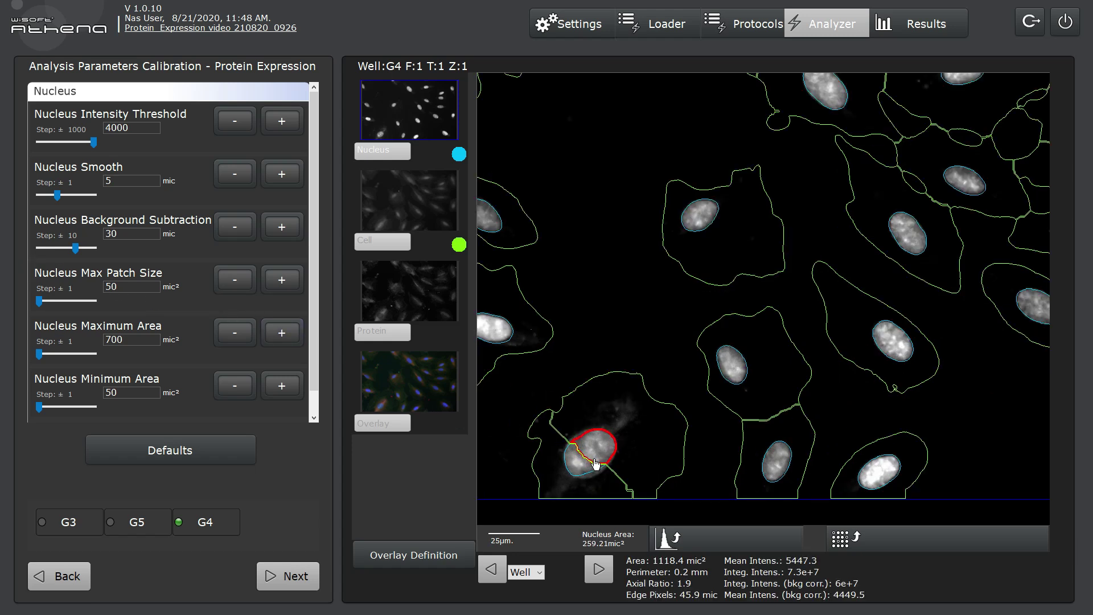
left_click_drag(595, 455, 663, 418)
left_click(663, 300)
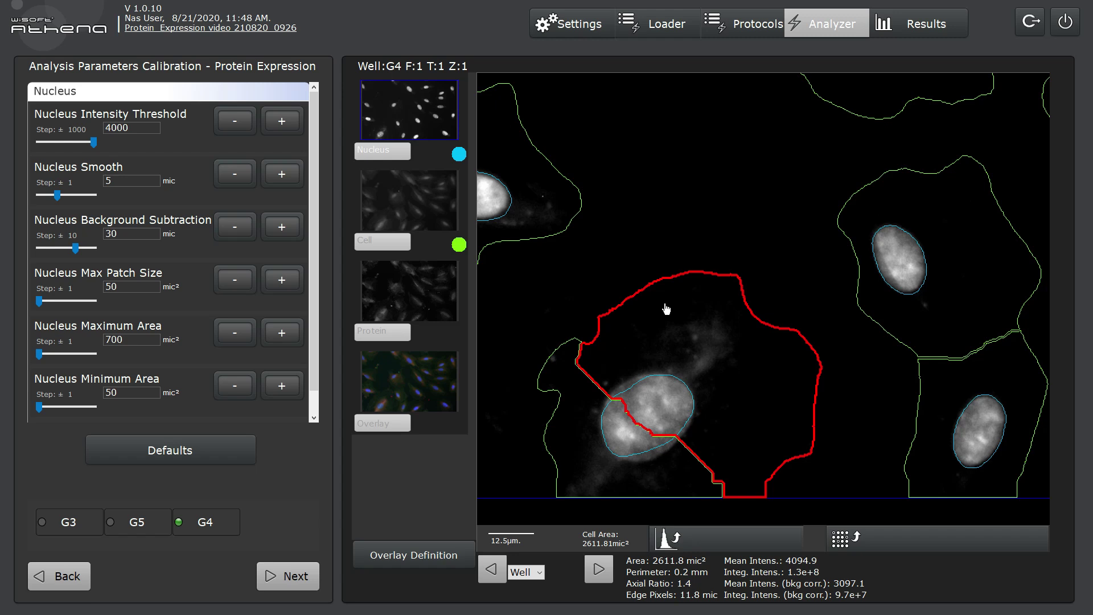
left_click(620, 432)
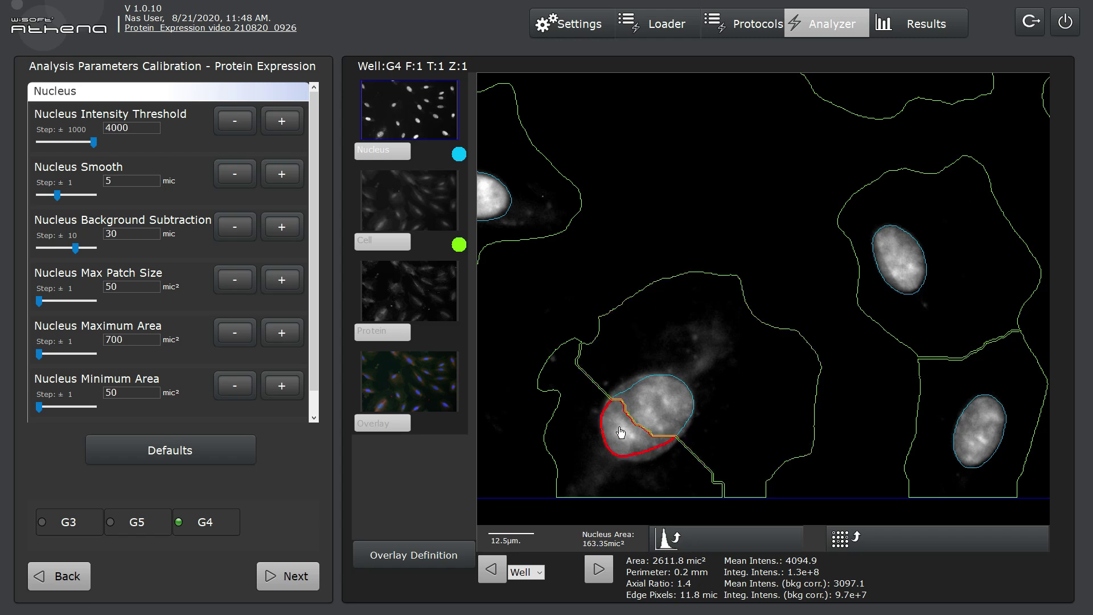
left_click(663, 403)
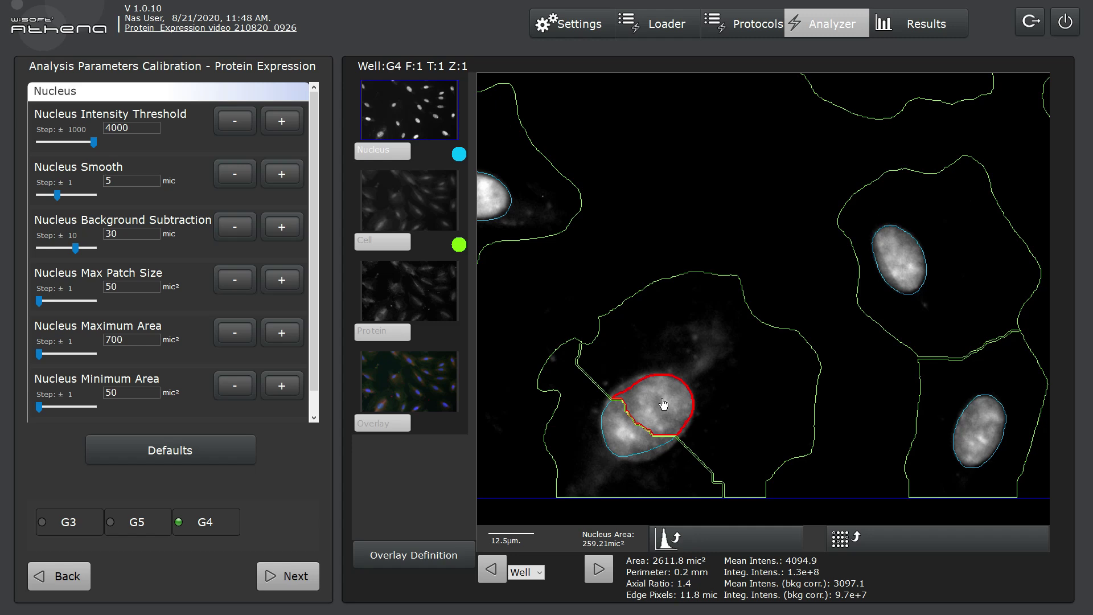
left_click(585, 359)
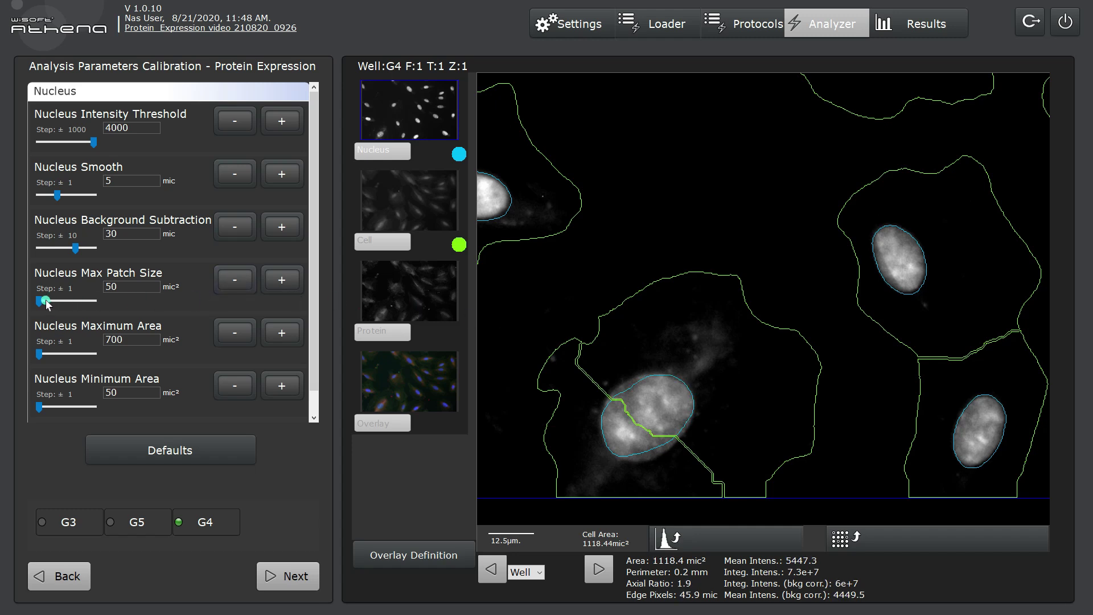
Set the Nucleus Max Patch Size step size to 50 and raise the value to 100 mic².
left_click_drag(44, 301, 57, 302)
left_click(281, 281)
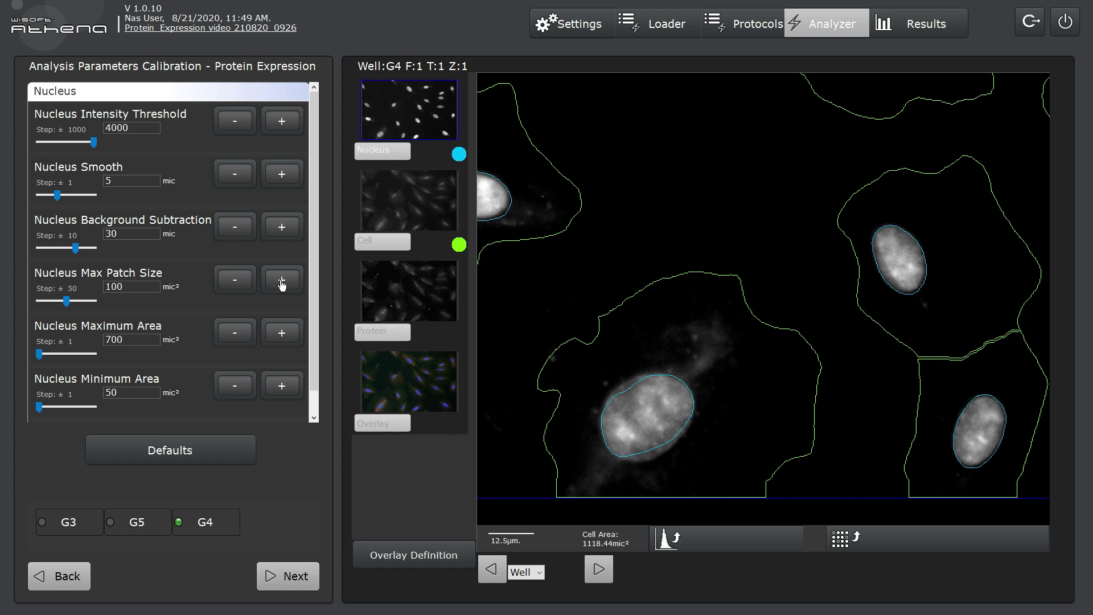
left_click(281, 281)
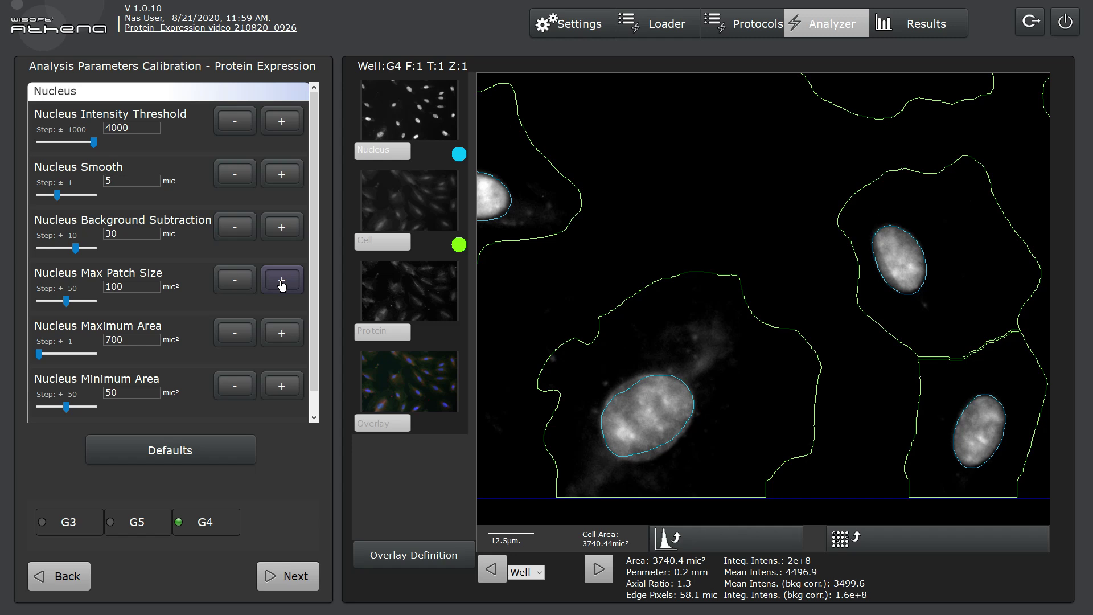
Switch the image navigation from wells to fields and display field 2 of well G4.
left_click(727, 181)
scroll(690, 249, "up", 3)
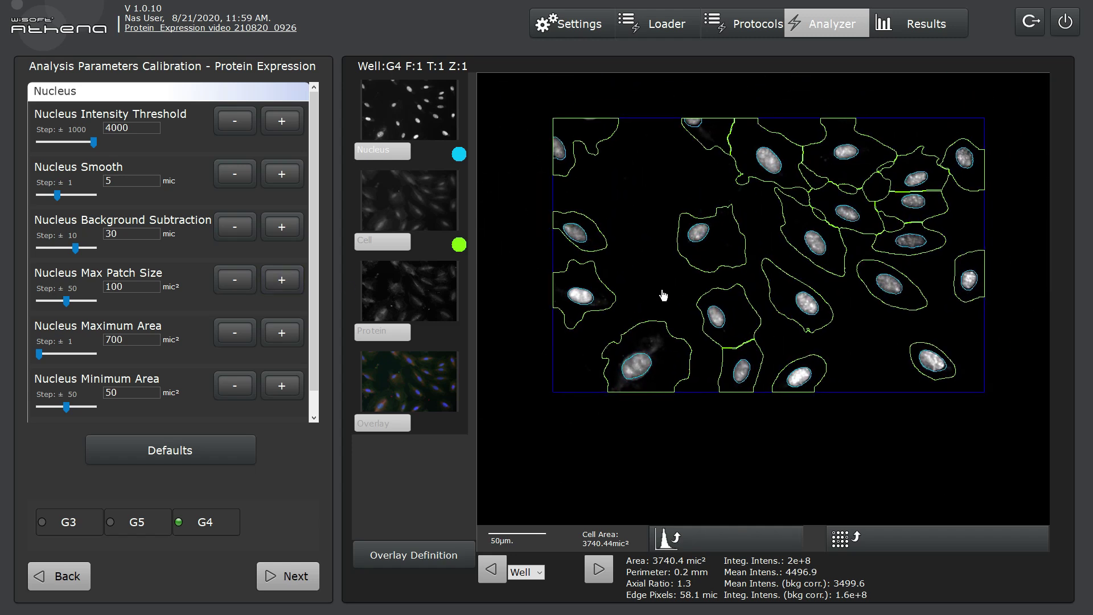
left_click(701, 216)
left_click_drag(659, 271, 663, 271)
left_click(649, 268)
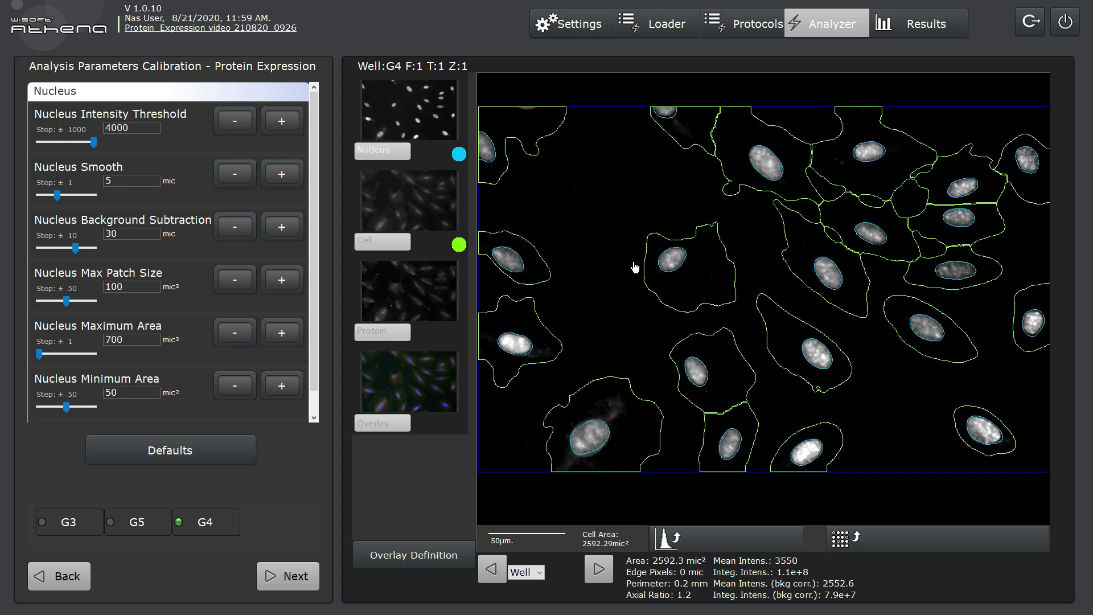
left_click(630, 345)
left_click(533, 571)
left_click(520, 528)
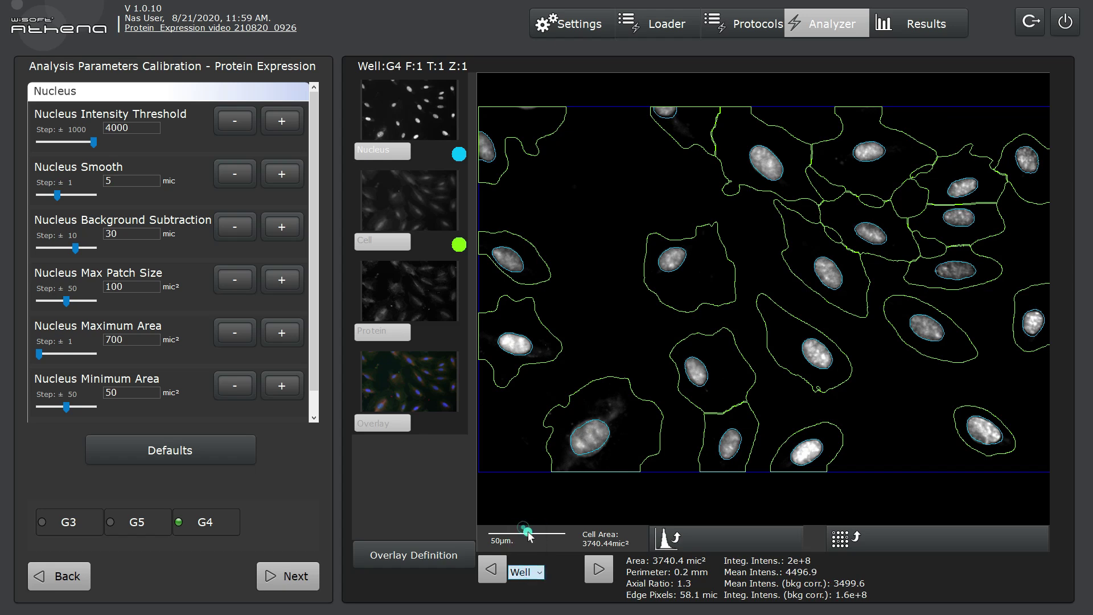
left_click(599, 570)
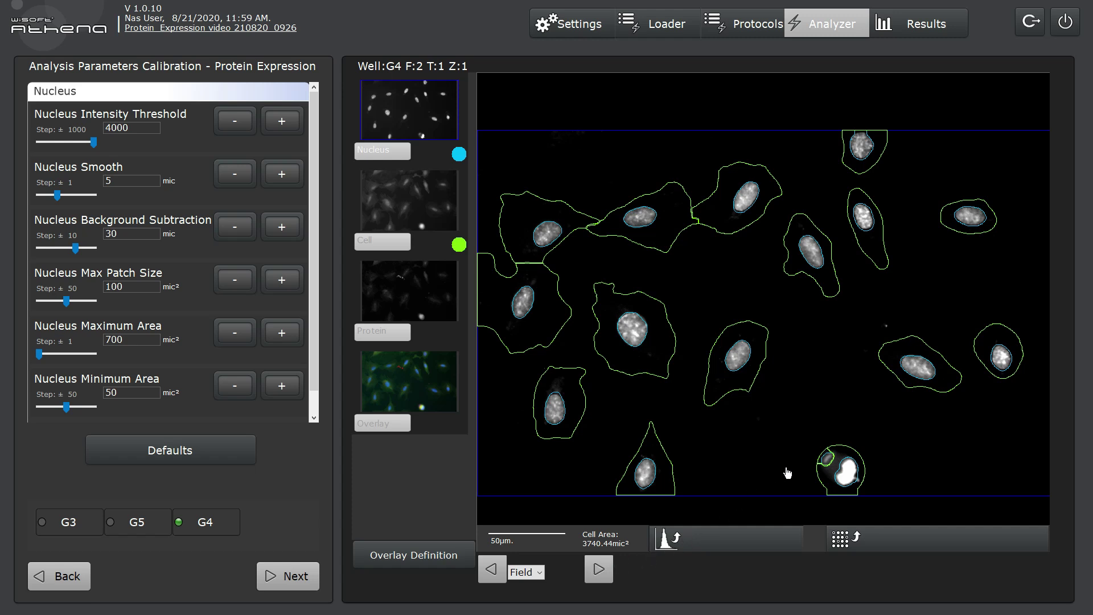
Measure the tiny object beside the brightest nucleus in field 2, and raise the Nucleus Minimum Area to 100 mic².
left_click(827, 461)
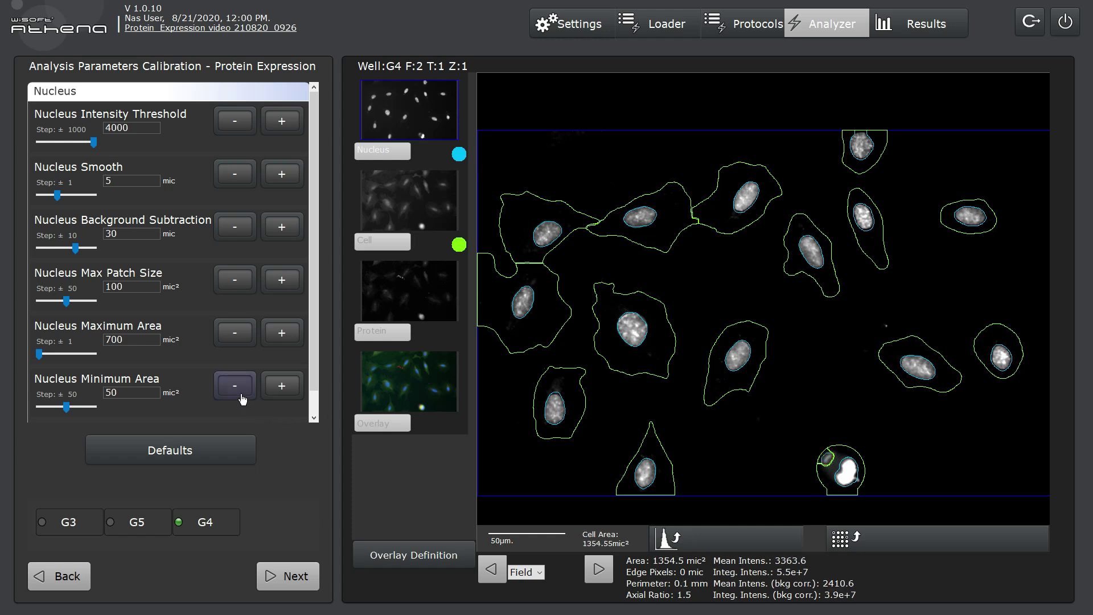
left_click(276, 388)
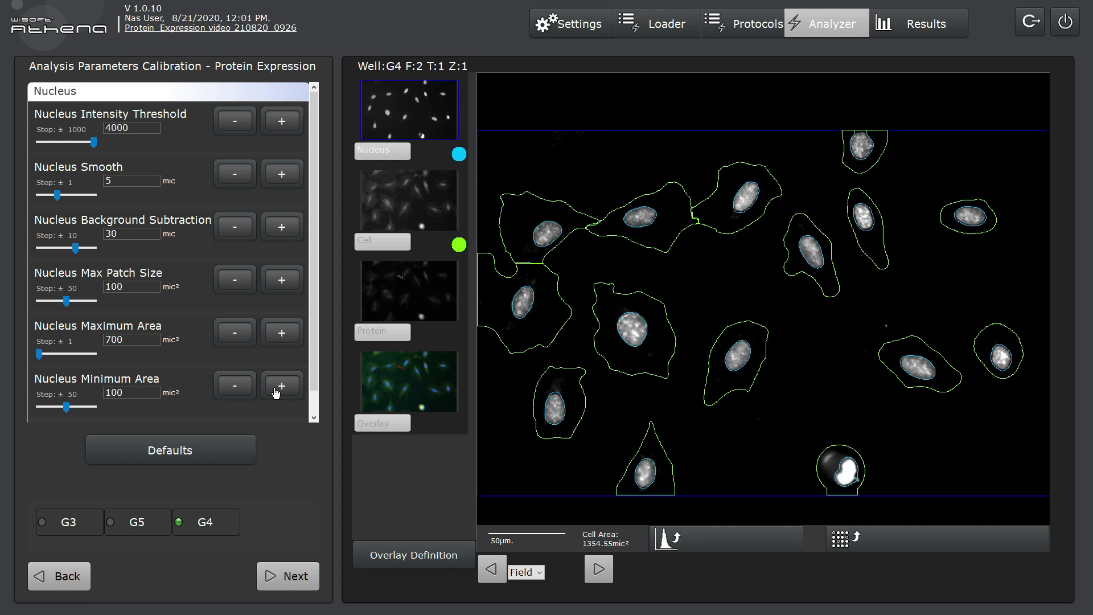
Measure the areas of several small and large nuclei across field 2 to compare them with the area limits.
left_click(587, 228)
left_click(637, 226)
left_click(640, 226)
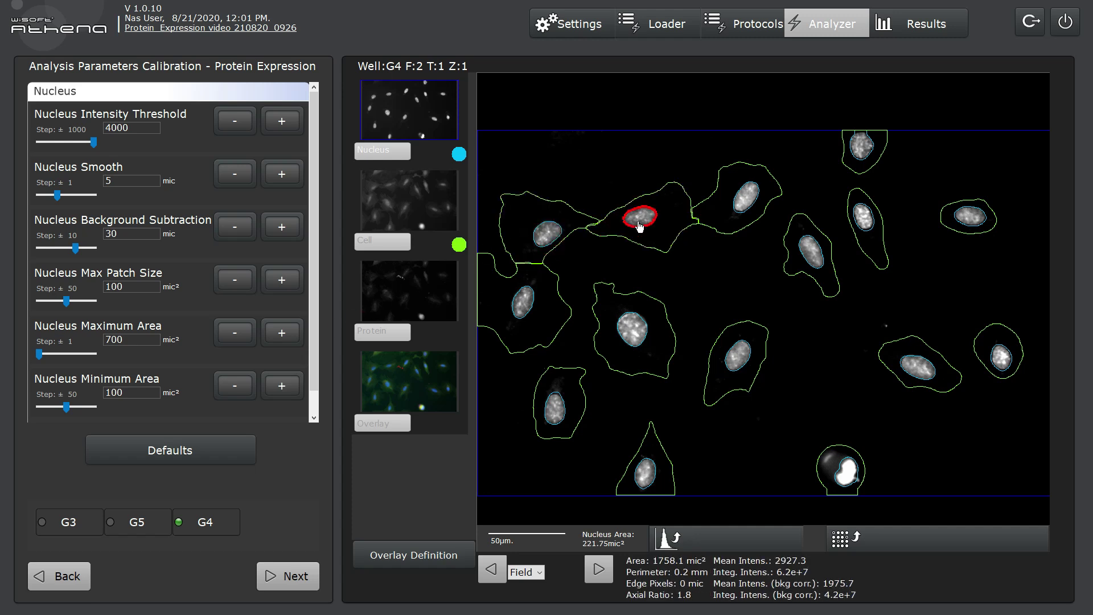
left_click(857, 219)
left_click(865, 221)
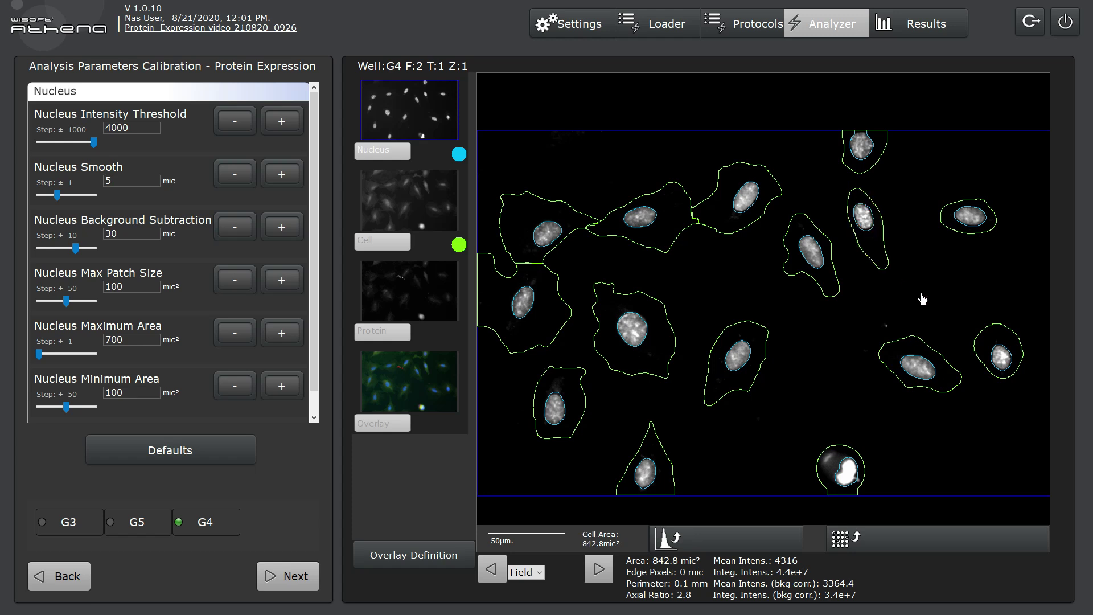
left_click(1002, 357)
left_click(1001, 361)
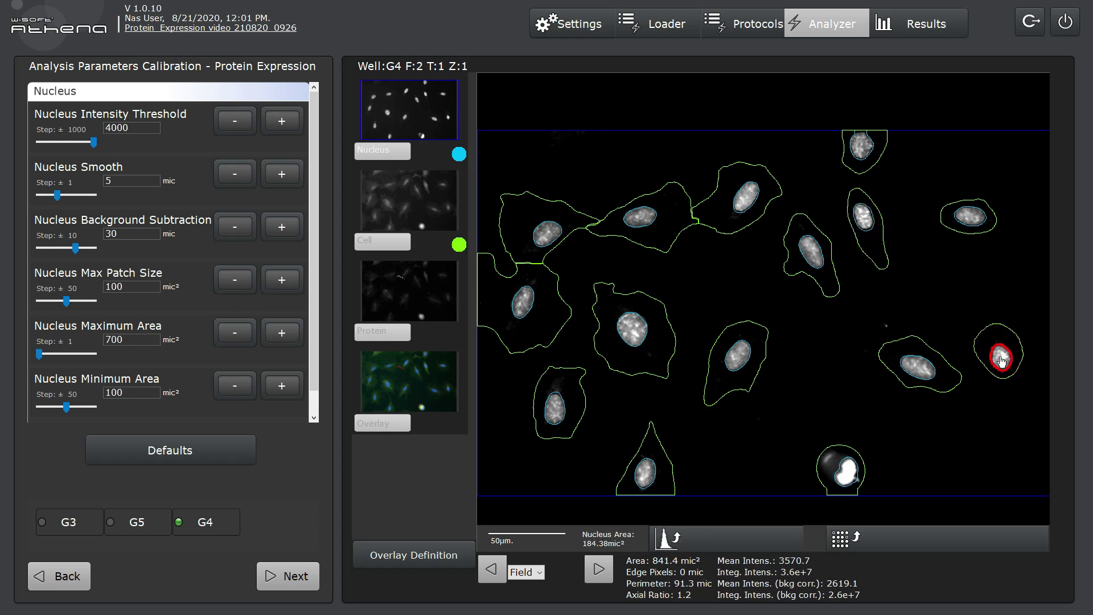
left_click(1001, 360)
left_click(636, 329)
left_click(636, 329)
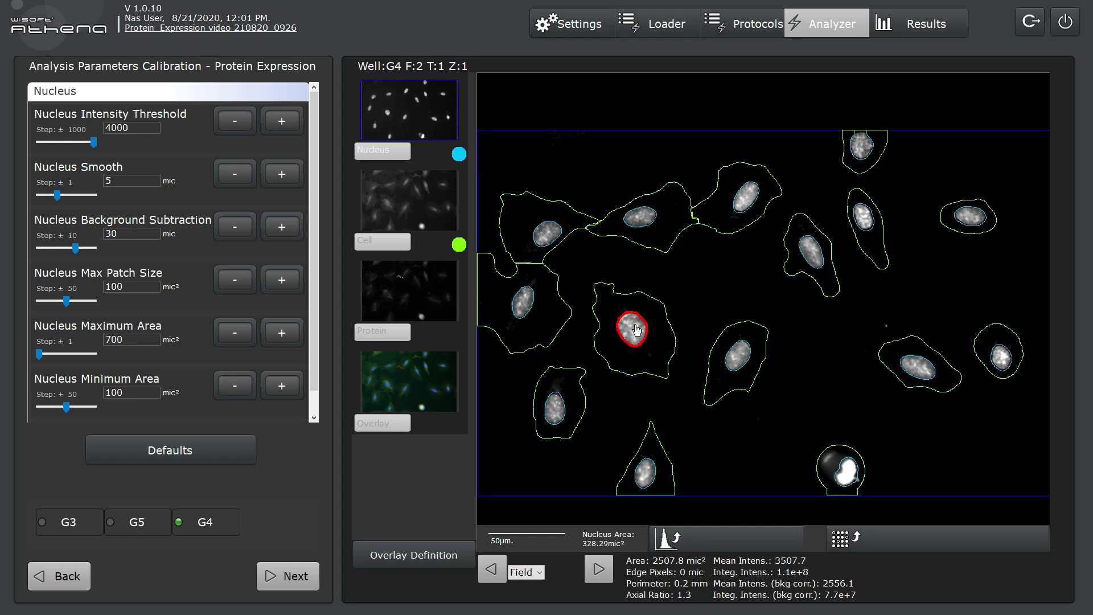
left_click(636, 329)
Return to field 1 of well G4 and measure the area of the large nucleus in the lower-left cell.
left_click(497, 571)
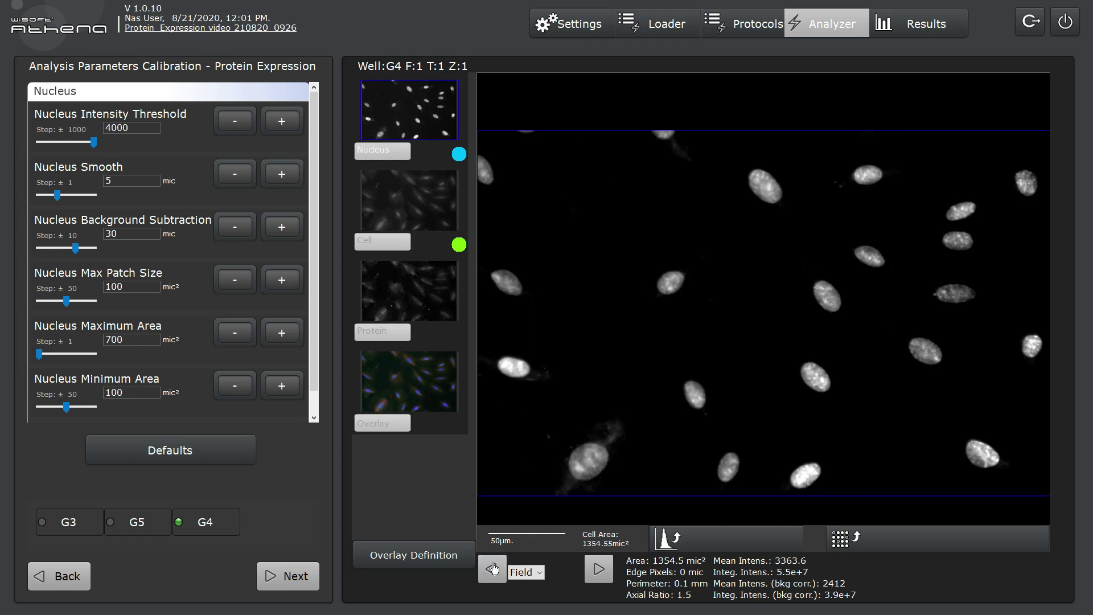
left_click(585, 465)
left_click(585, 466)
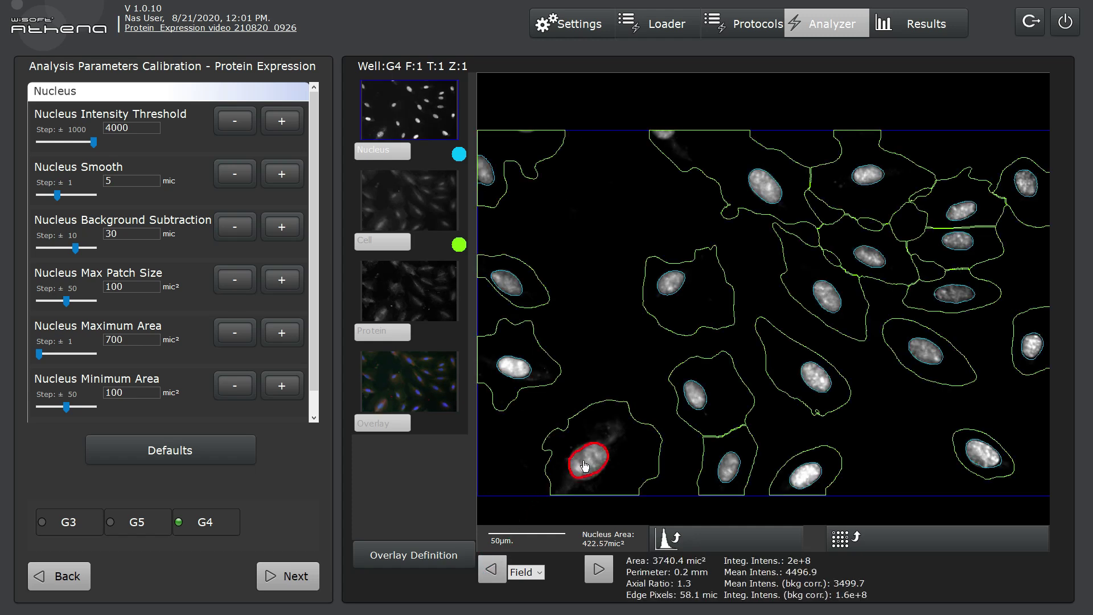
left_click(585, 466)
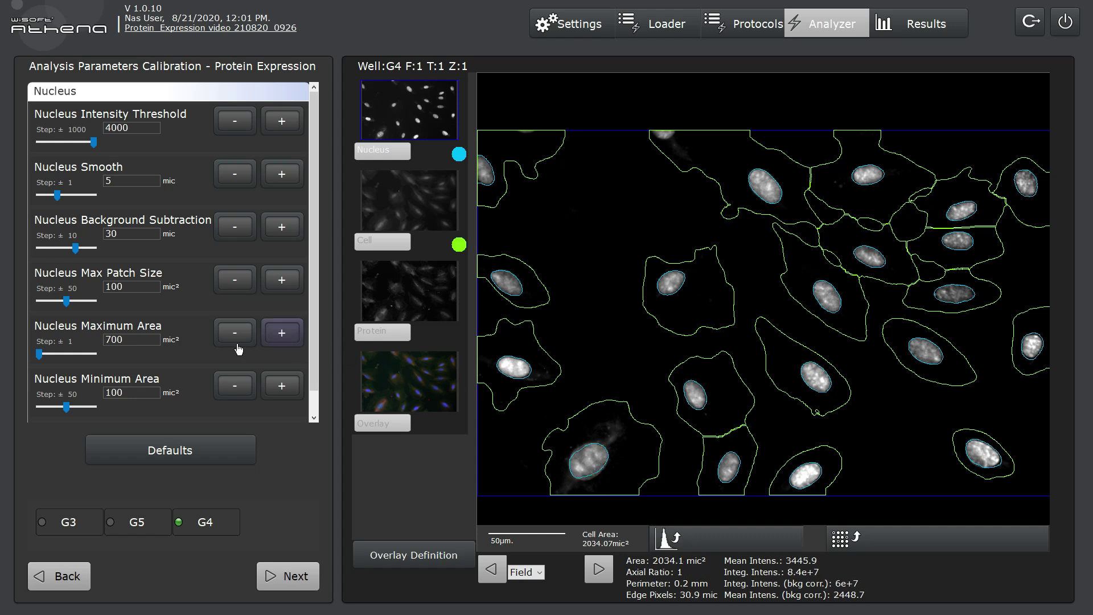
Set the Nucleus Maximum Area step size to 100 and lower the value to 600 mic².
left_click_drag(41, 356, 85, 355)
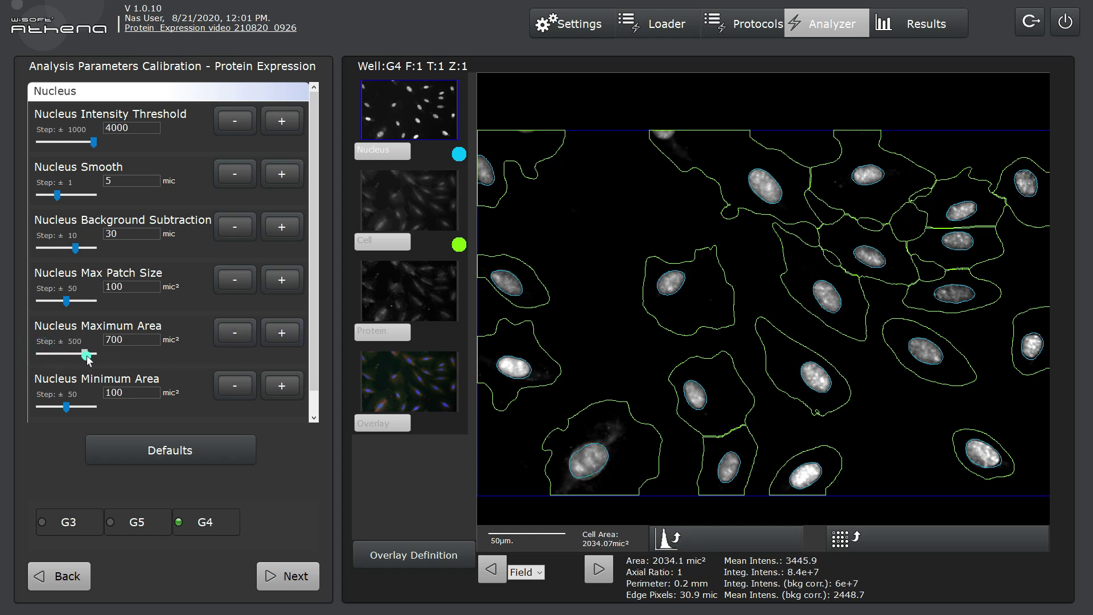
left_click(114, 354)
left_click_drag(85, 355, 82, 356)
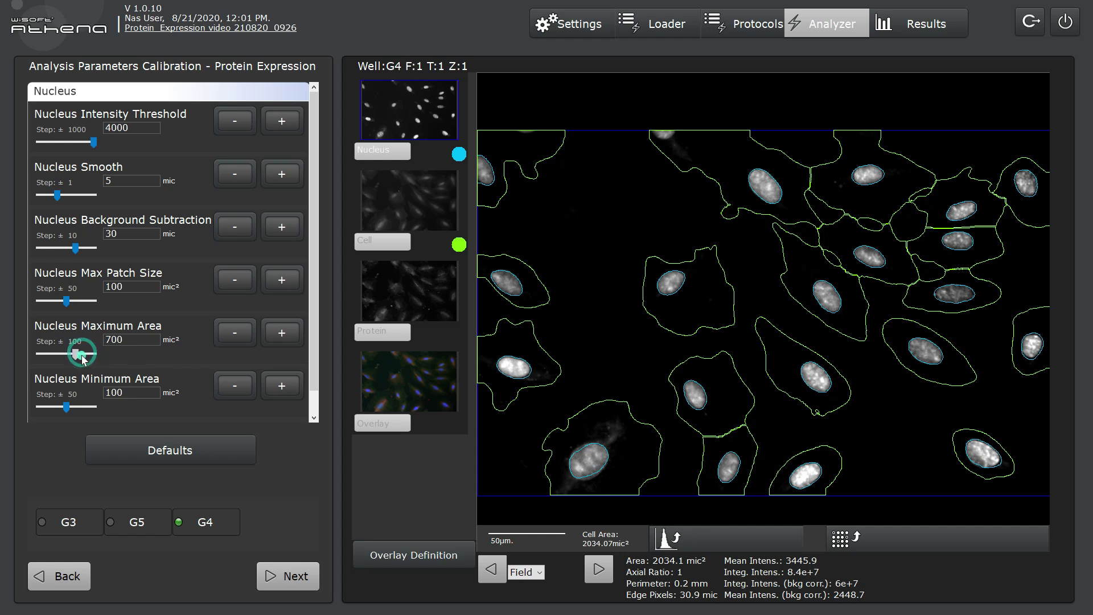
left_click(226, 340)
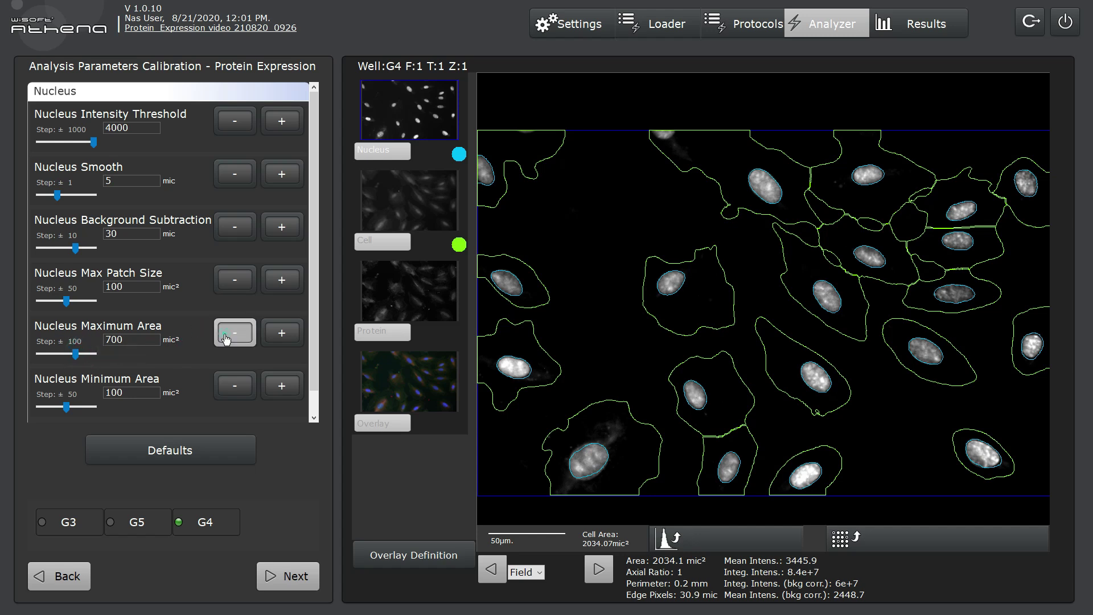
left_click(227, 339)
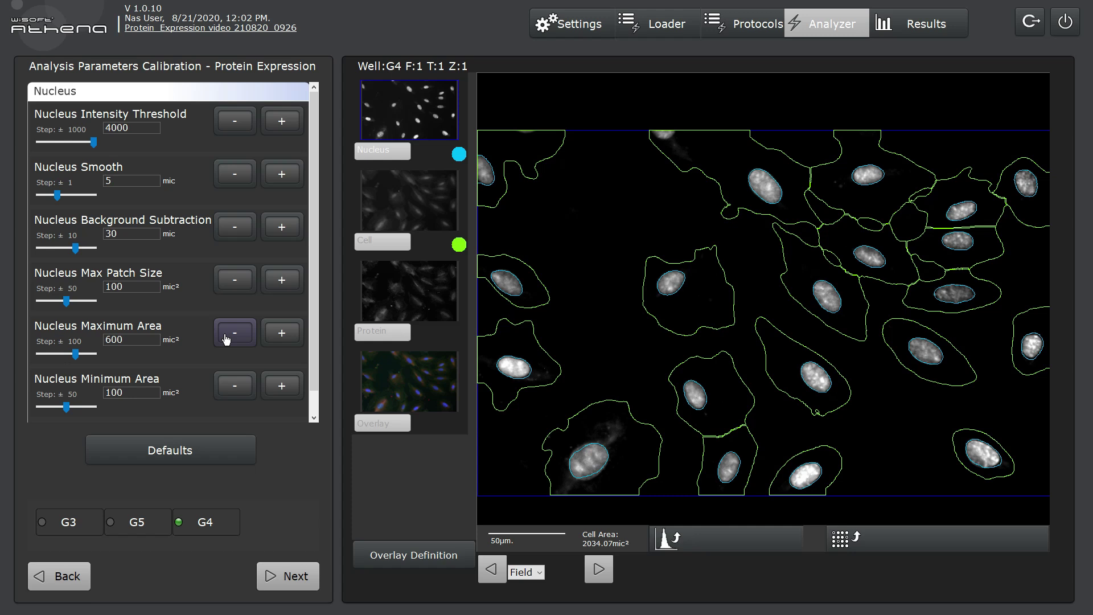
Display the Cell channel with its parameters and brighten its image by setting the histogram thresholds to about 7305 and 28984.
left_click(398, 220)
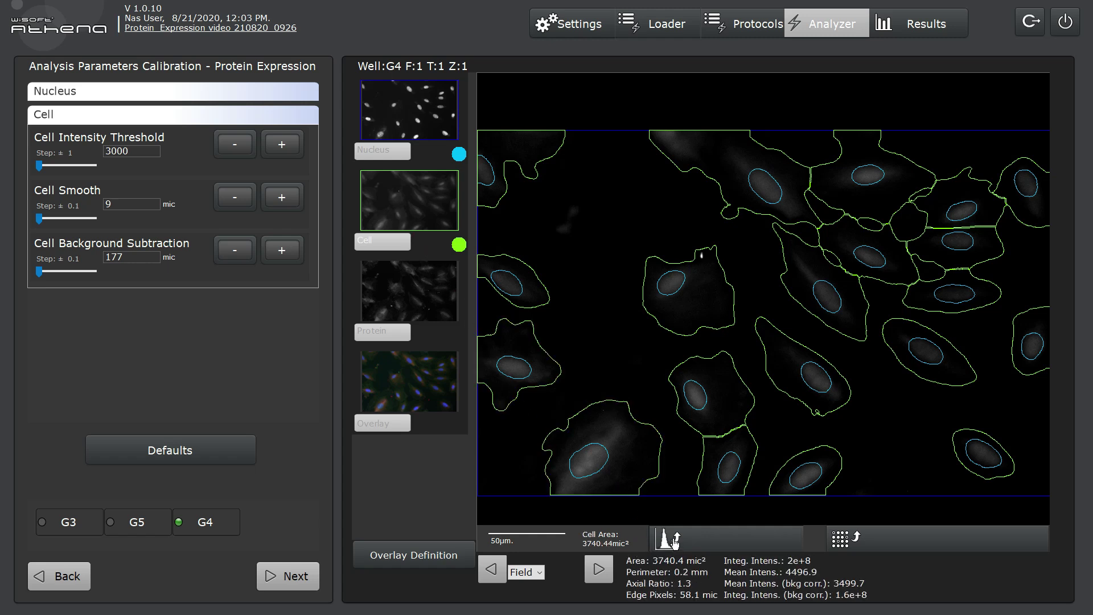
left_click(672, 540)
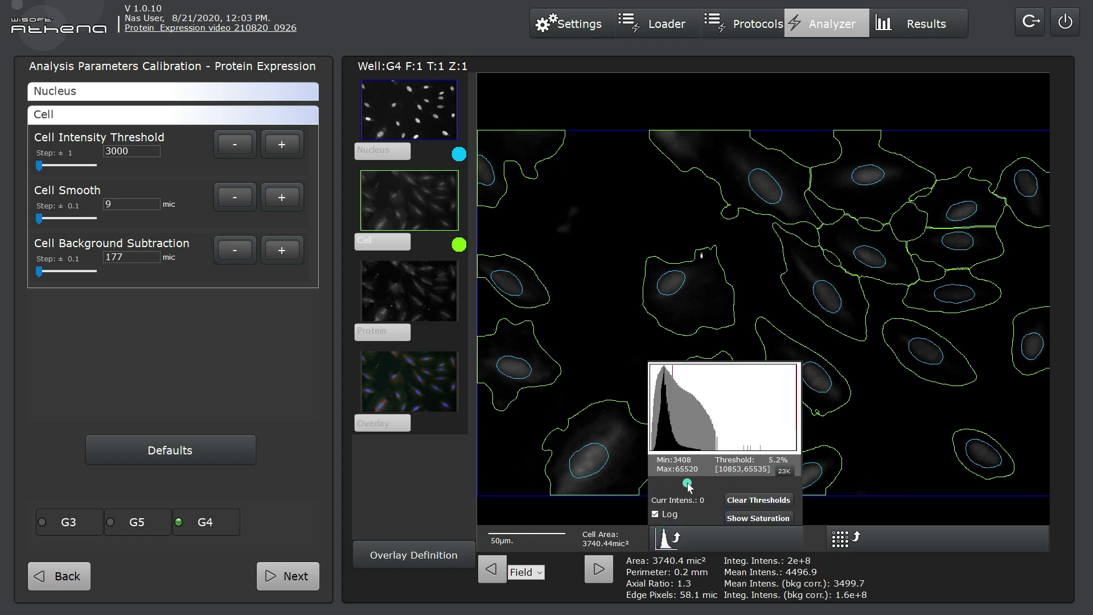
left_click_drag(706, 403, 659, 386)
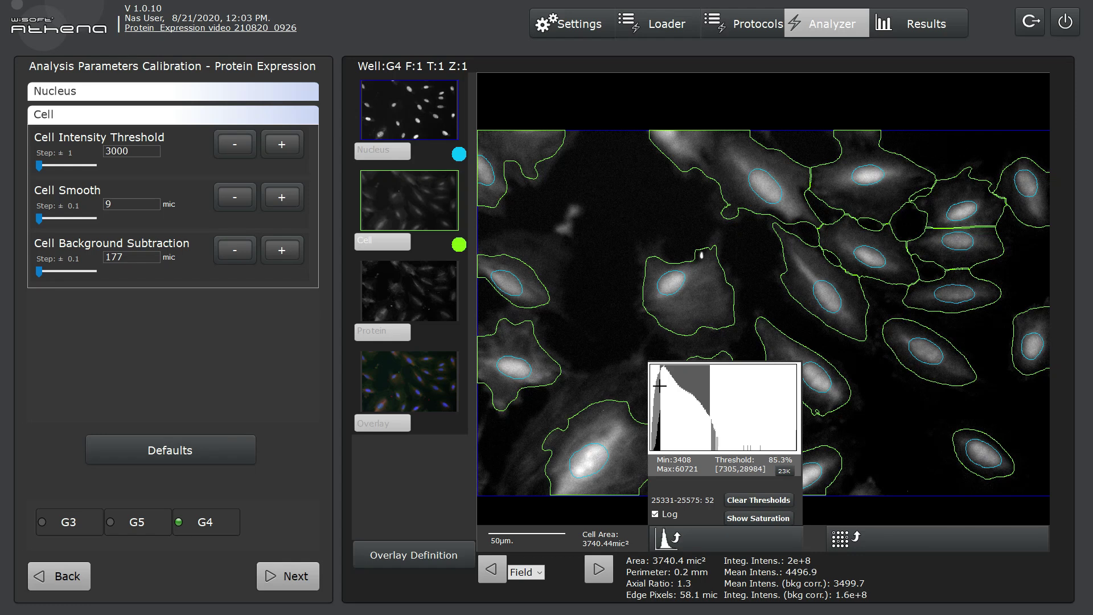
left_click(665, 539)
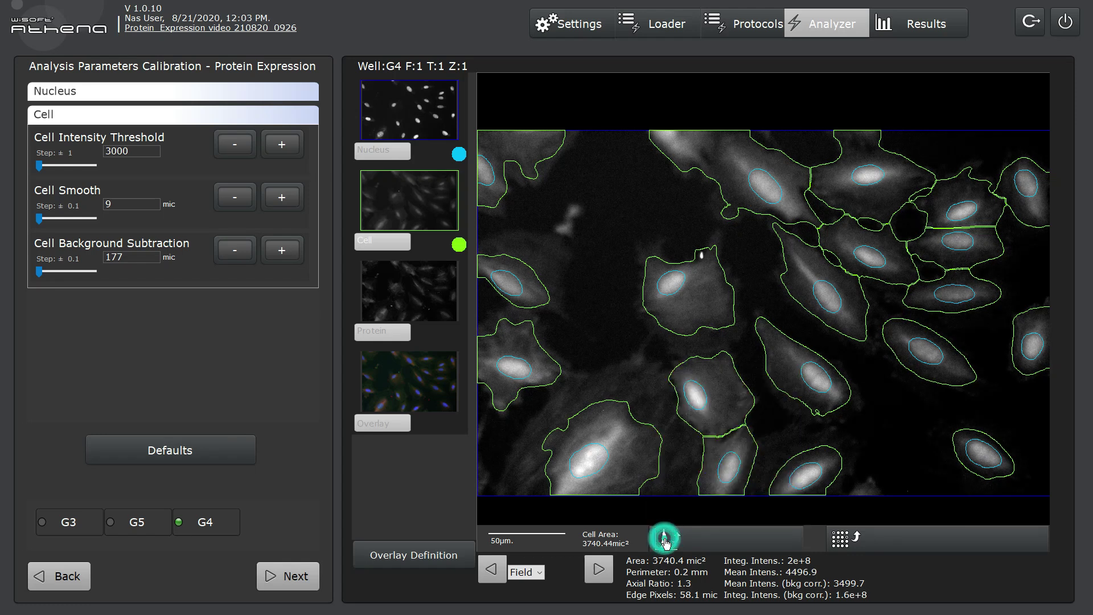
Go to field 2 of well G4 and lower the Cell Intensity Threshold to 2000 using a step size of 1000.
left_click(598, 576)
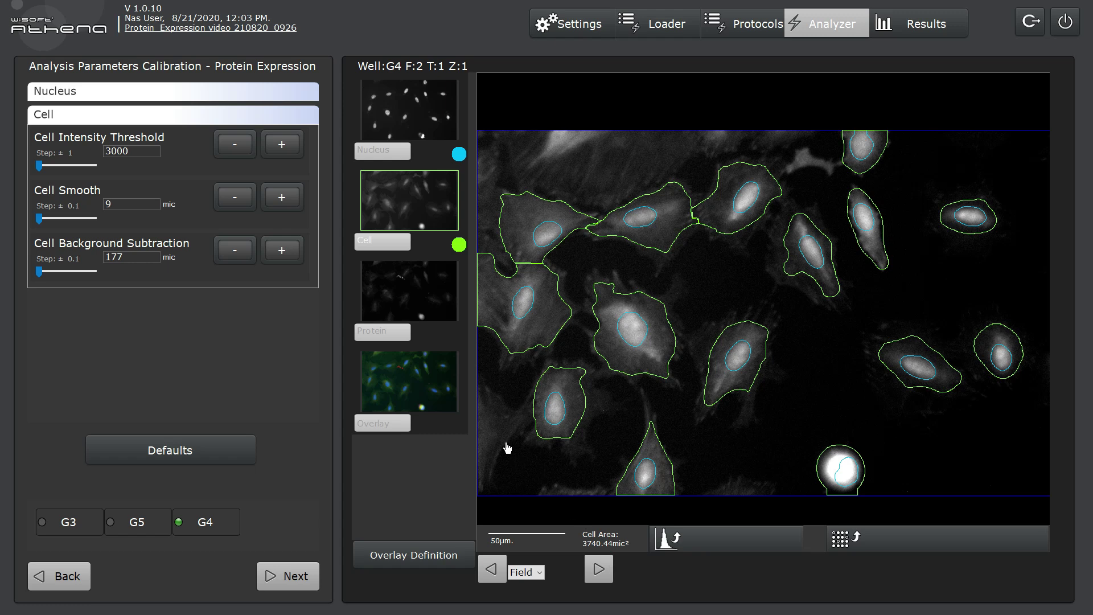
left_click(240, 289)
left_click_drag(39, 165, 93, 166)
left_click(232, 147)
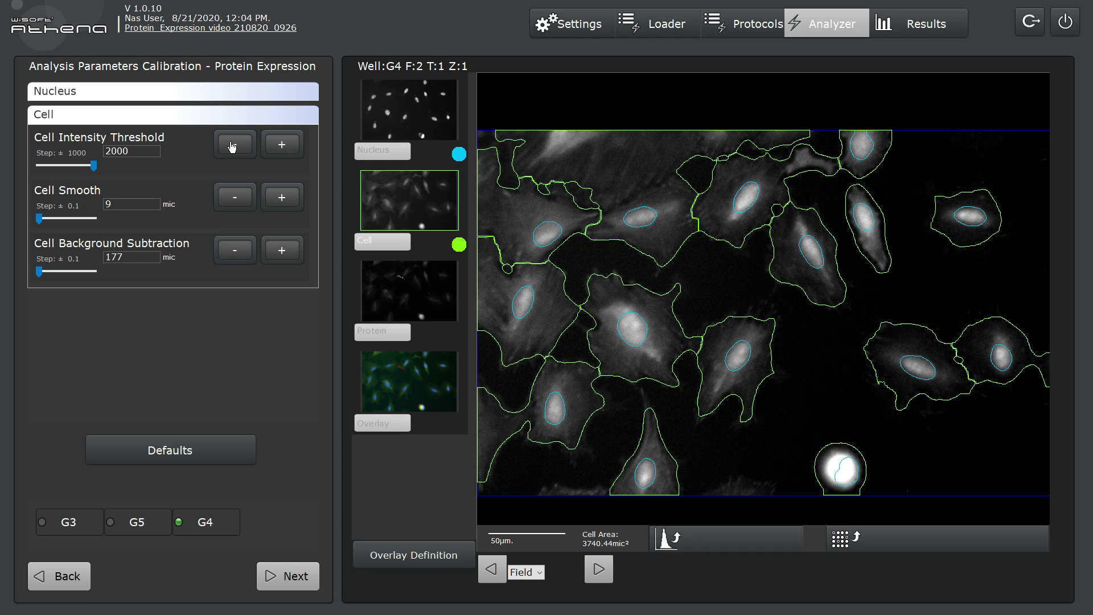
Set the Cell Smooth value to 5 mic.
left_click(141, 205)
left_click(514, 299)
left_click(568, 431)
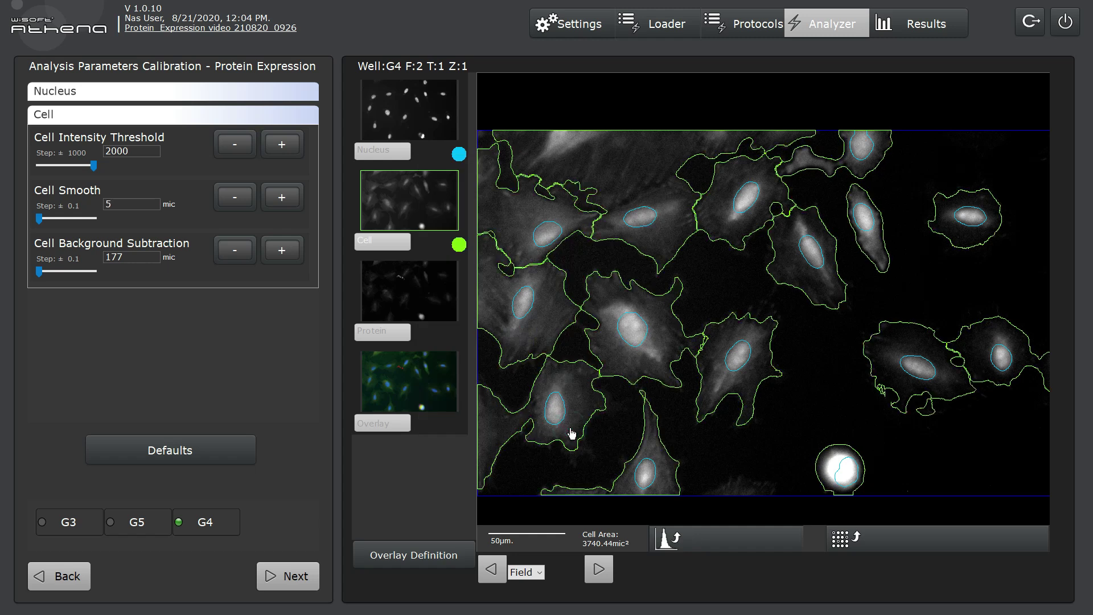
Measure the areas of two neighbouring cells in field 2 and place the scale bar over the larger one to estimate its size.
left_click(572, 433)
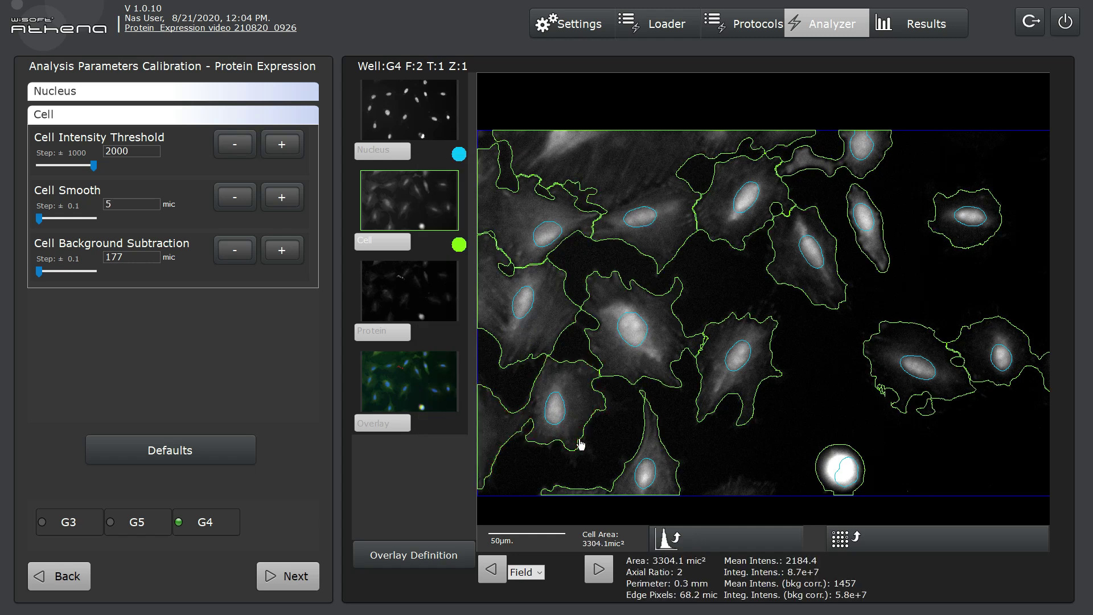
left_click(149, 261)
left_click(383, 285)
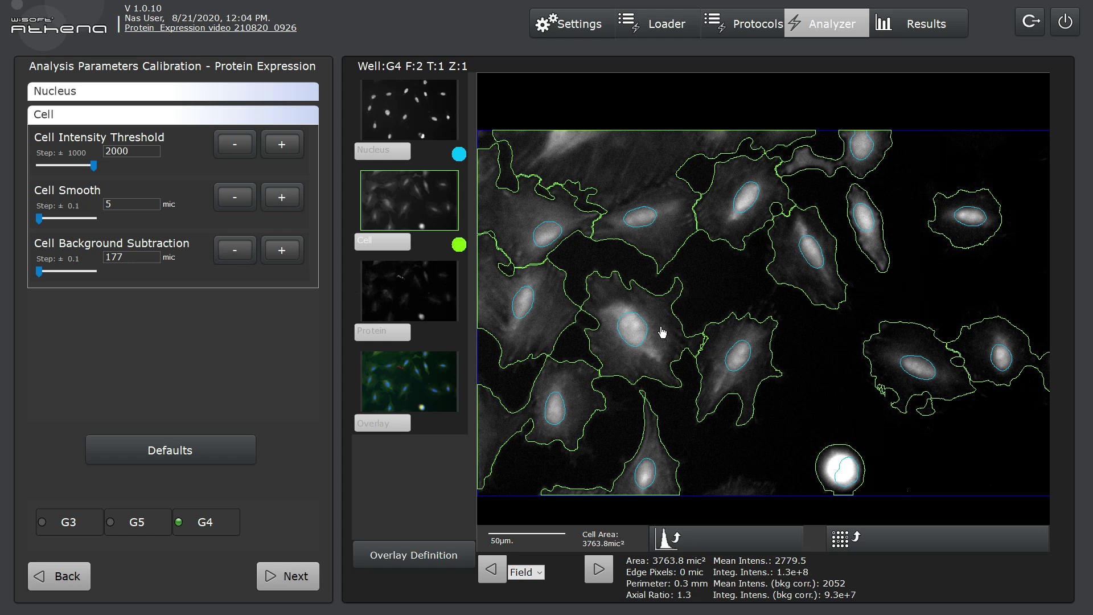
scroll(658, 329, "up", 2)
scroll(586, 442, "down", 1)
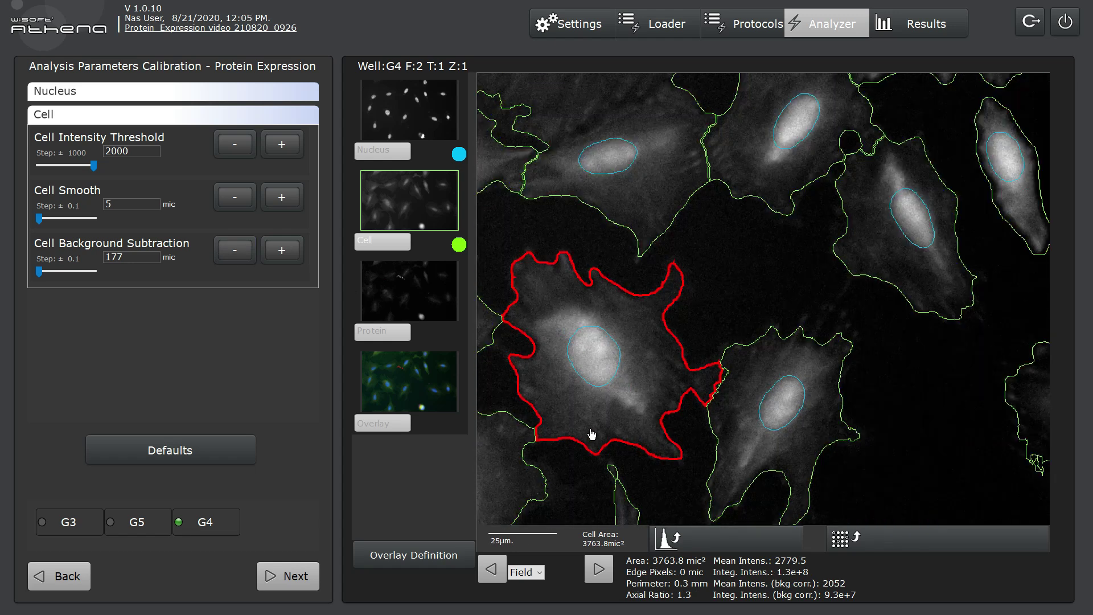
mouse_move(530, 539)
left_mouse_down()
mouse_move(555, 388)
mouse_move(627, 382)
left_mouse_up()
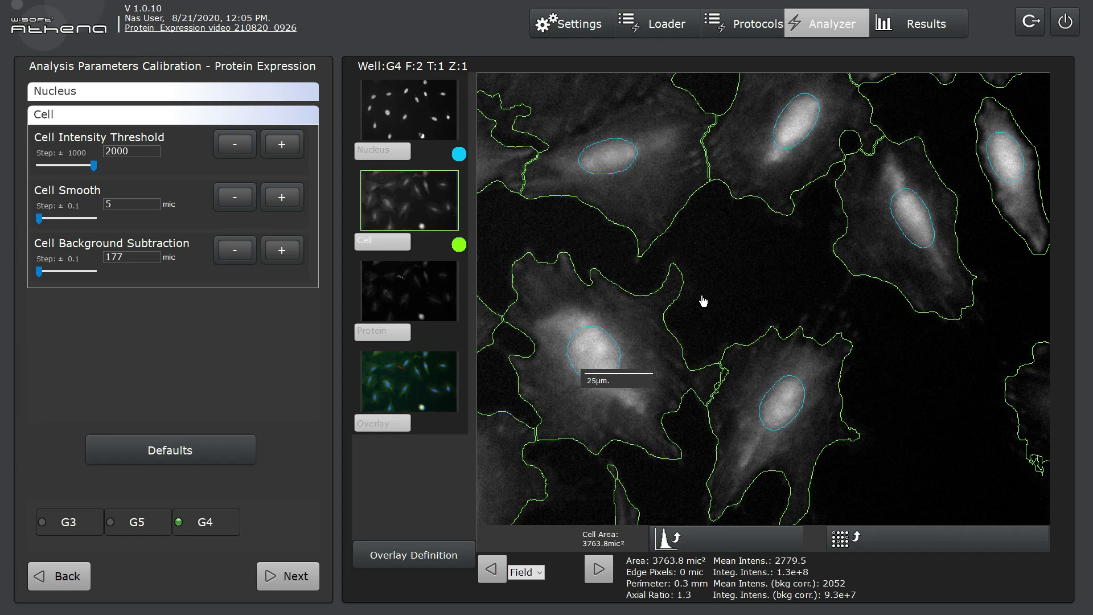
Set the Cell Background Subtraction to 90 mic.
left_click(142, 258)
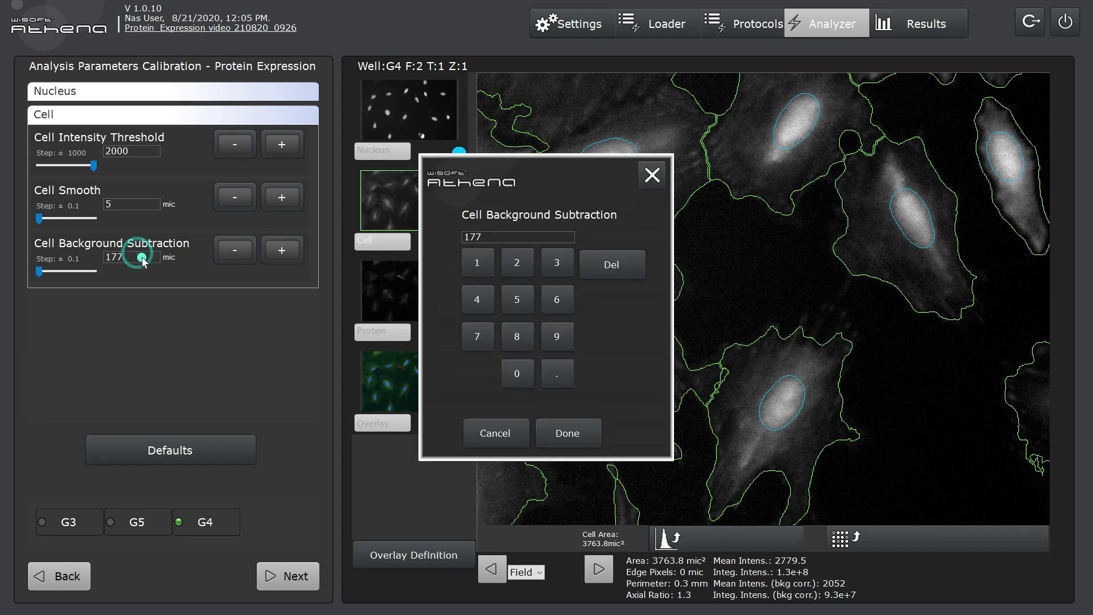
key("BackSpace")
key("BackSpace")
key("BackSpace")
type("90")
key("Return")
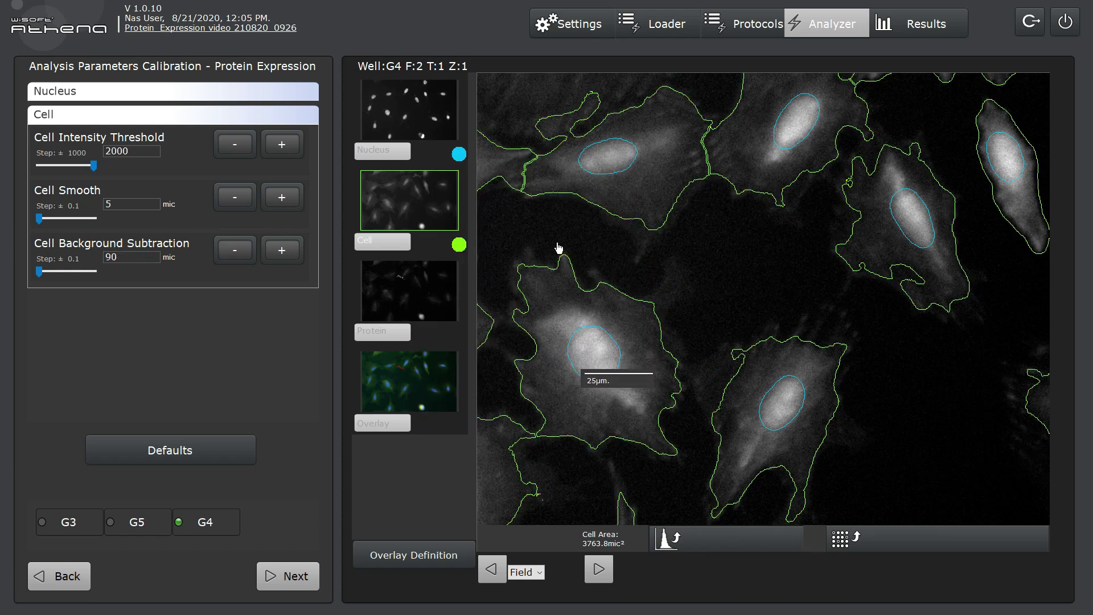
Check the measurements of the cell at the image's left edge and lower the Cell Intensity Threshold to 1000.
scroll(559, 248, "down", 2)
left_click(478, 255)
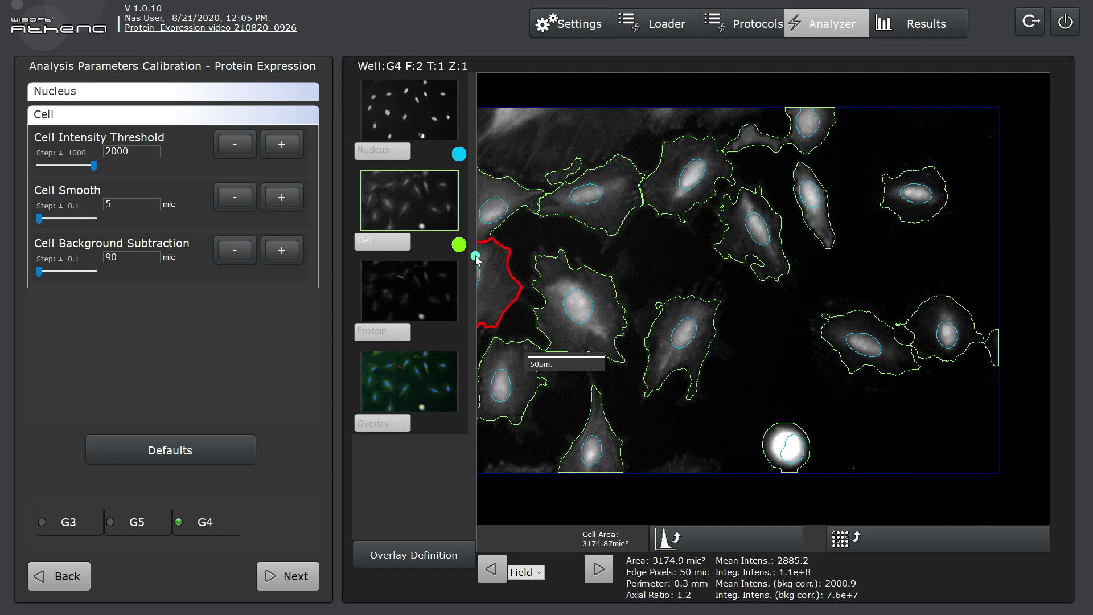
left_click(233, 146)
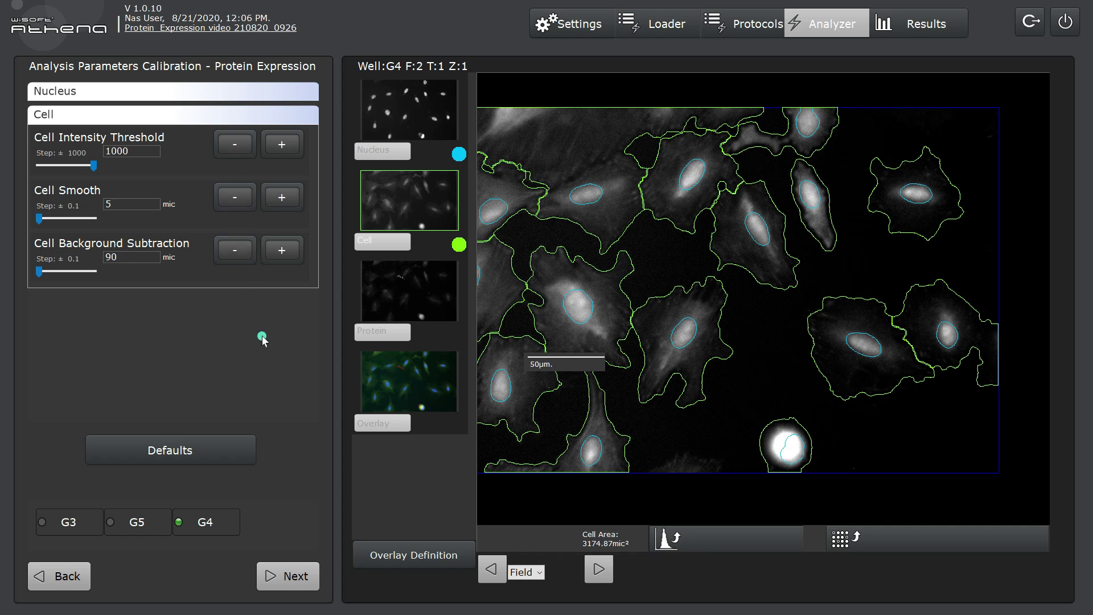
Display the overlay image and raise the red channel's intensity to 200% in the overlay definition.
left_click(391, 380)
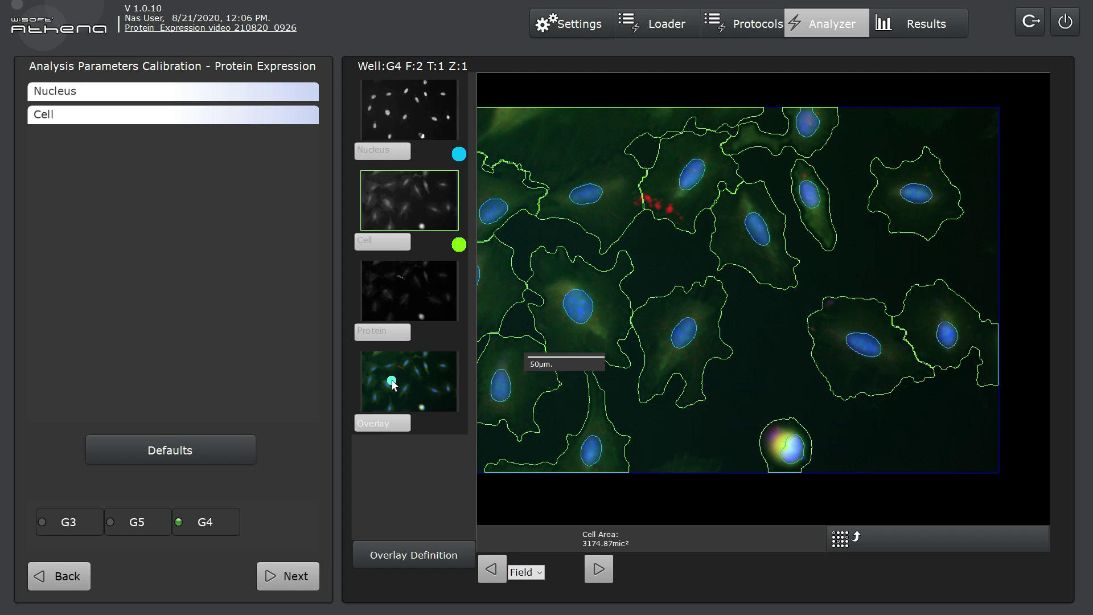
left_click(406, 561)
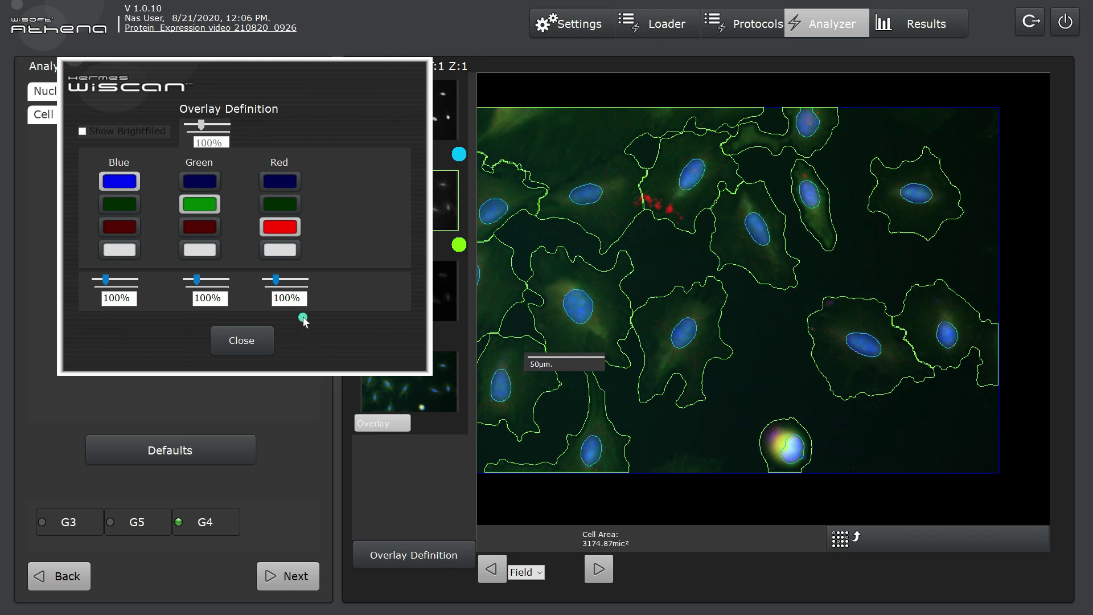
left_click_drag(279, 301, 275, 299)
type("2")
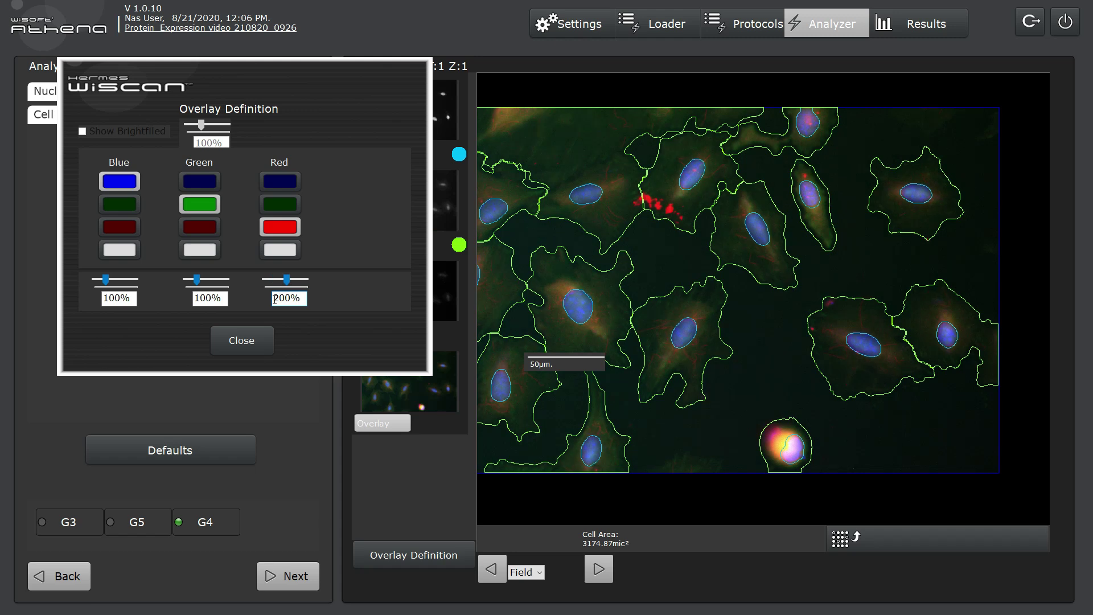
left_click(265, 344)
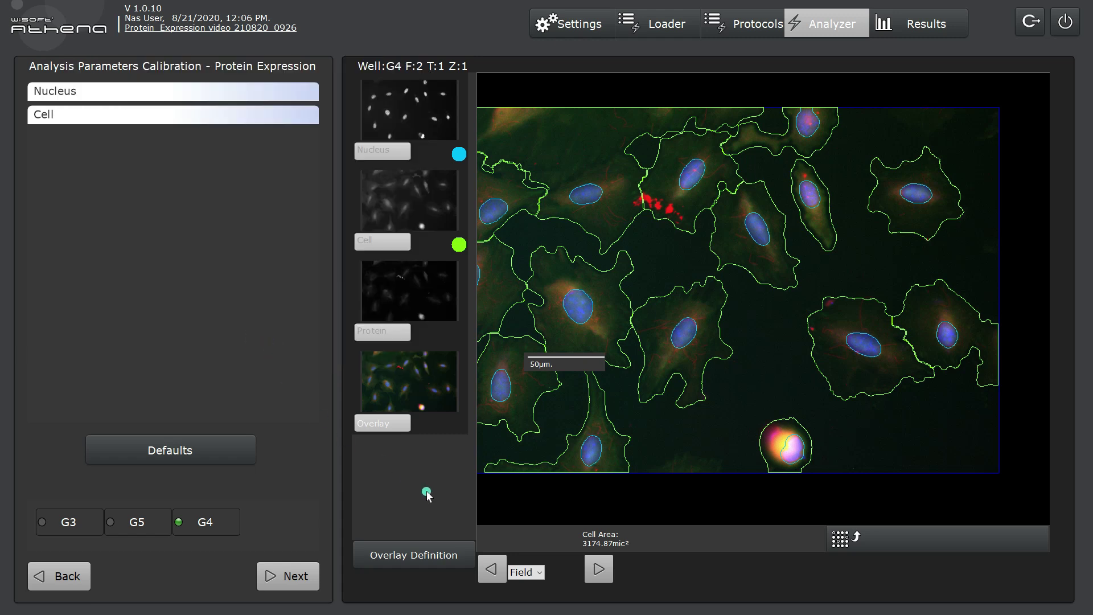
Switch the image navigation from Field to Well, go to well G5, and return the scale bar to its place below the image.
left_click(521, 572)
left_click(521, 562)
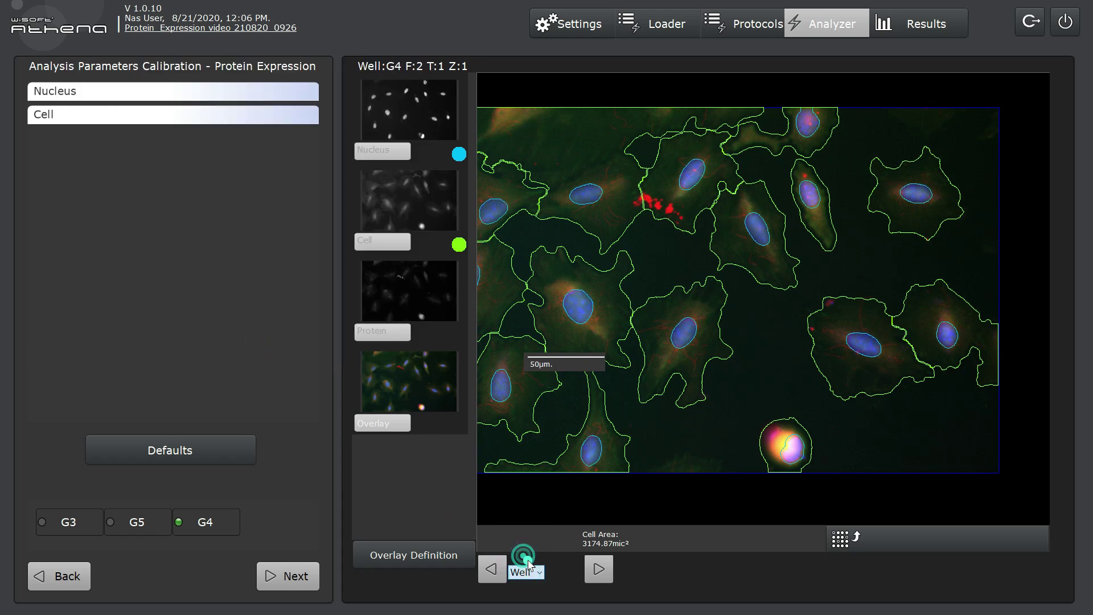
left_click(594, 578)
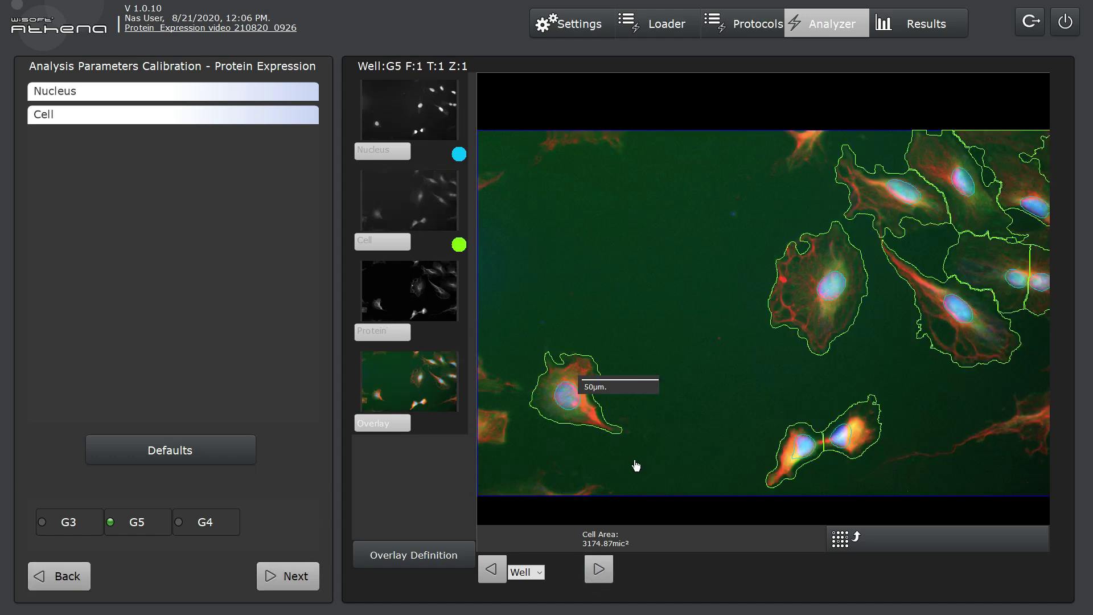
left_click_drag(637, 393, 546, 543)
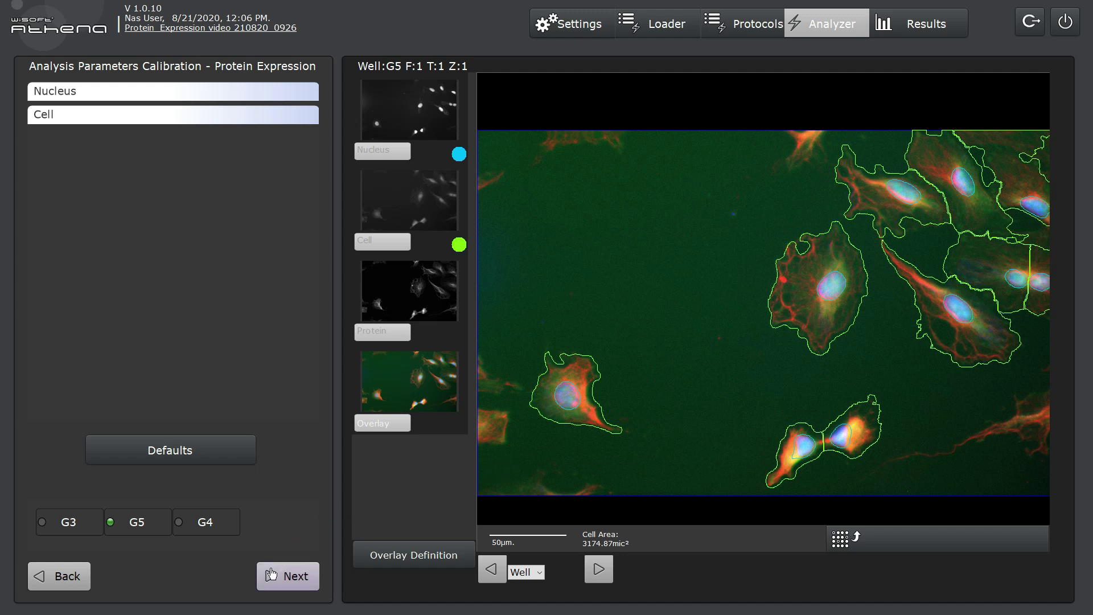
Proceed with the All population to the application summary and review its list of analysis parameters.
left_click(279, 587)
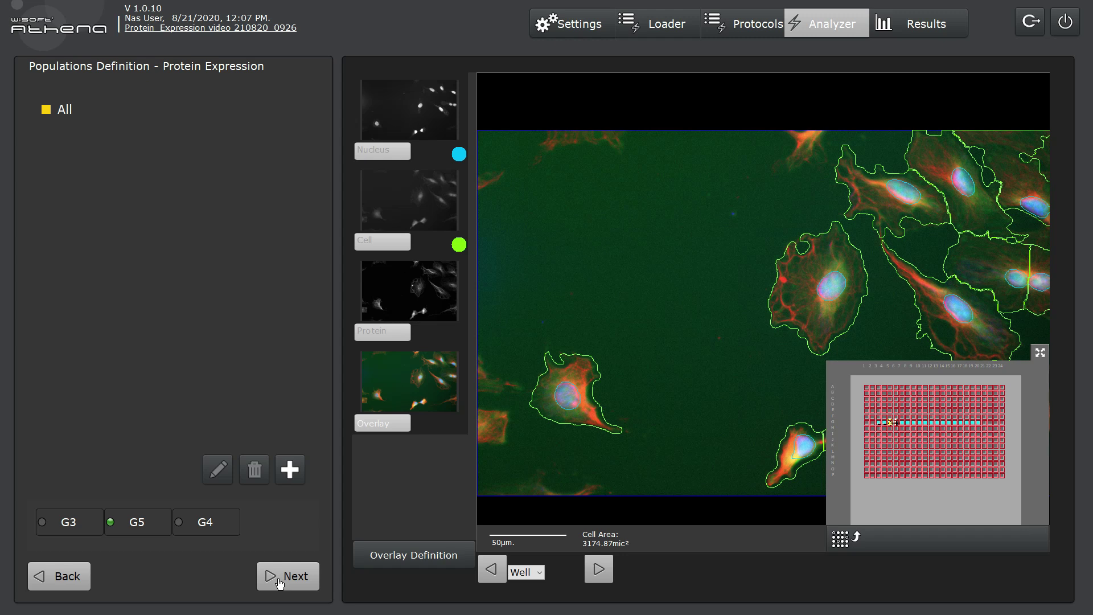
left_click(287, 576)
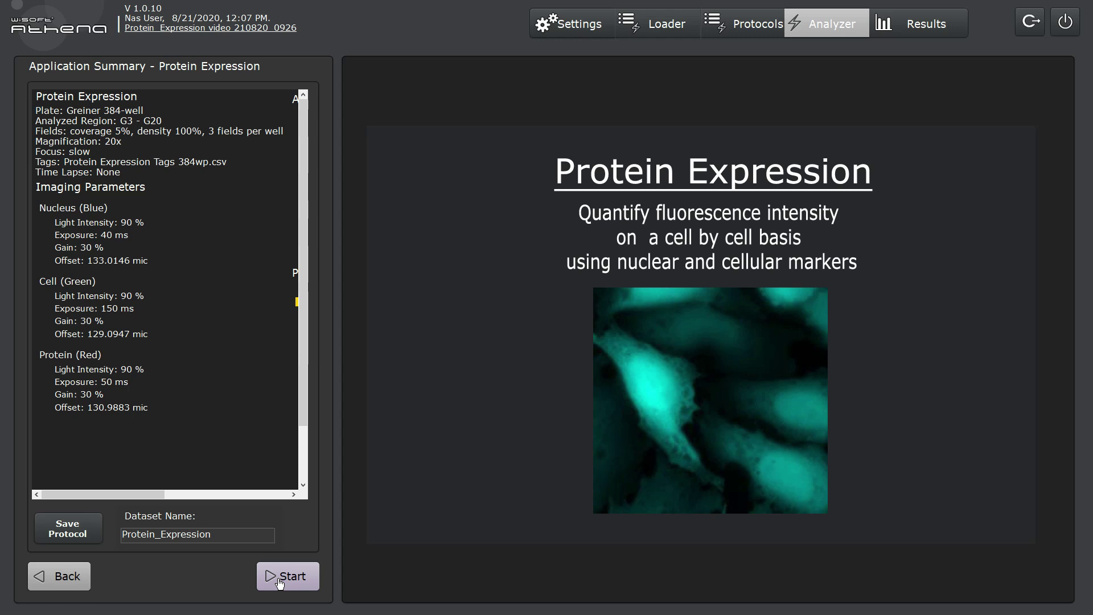
left_click(196, 403)
left_click_drag(160, 499, 264, 496)
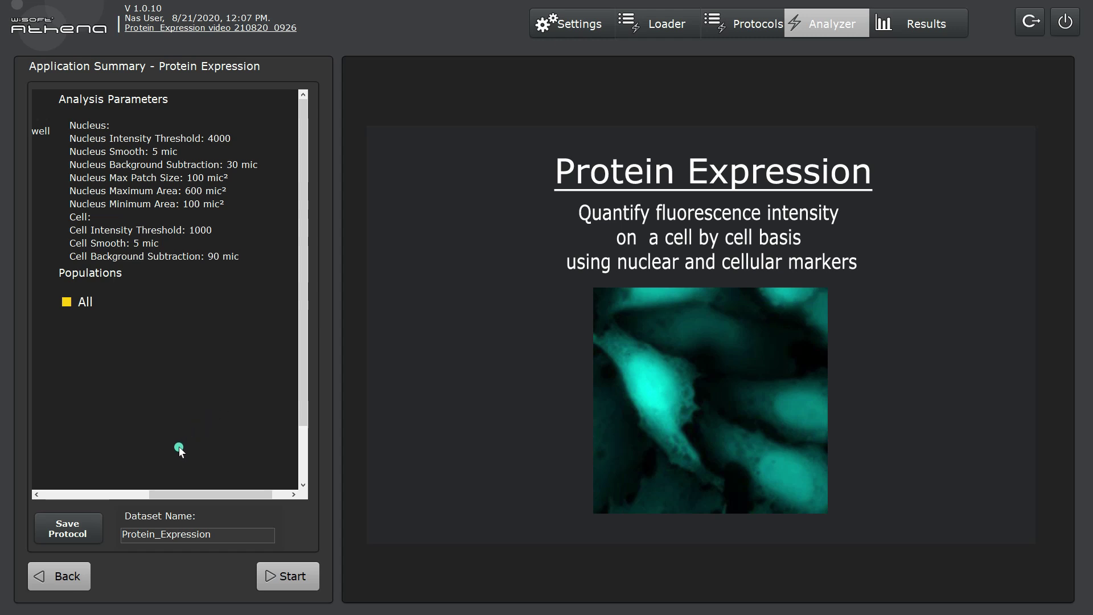
Save the protocol as Protein_Expression_21_08_2020_12_07 in the User location with Lock Protocol enabled.
left_click(93, 523)
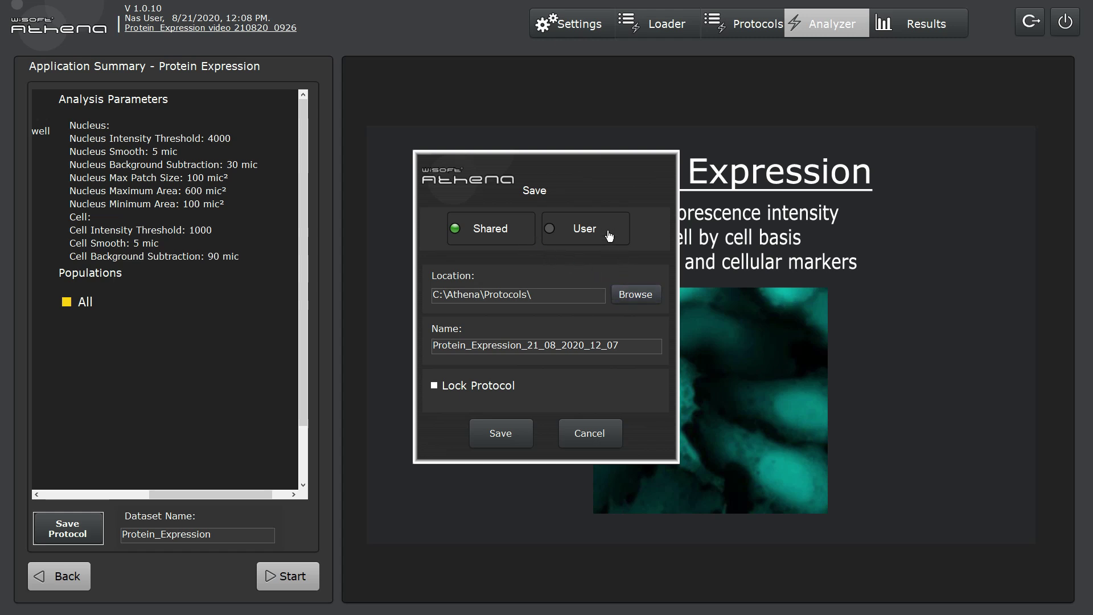
left_click(617, 337)
left_click_drag(618, 342, 417, 335)
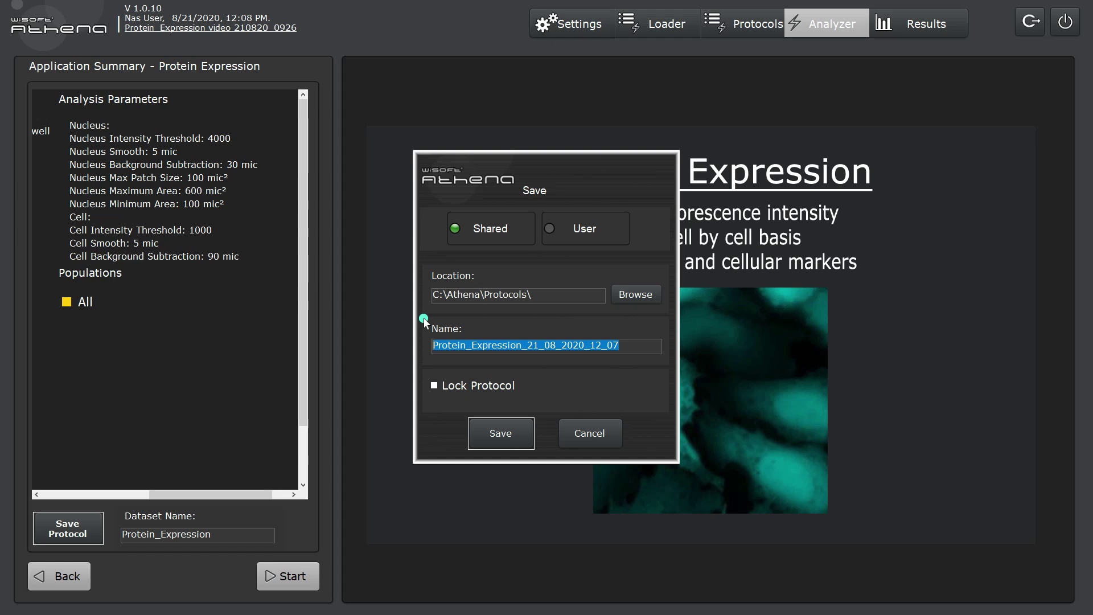
left_click(435, 387)
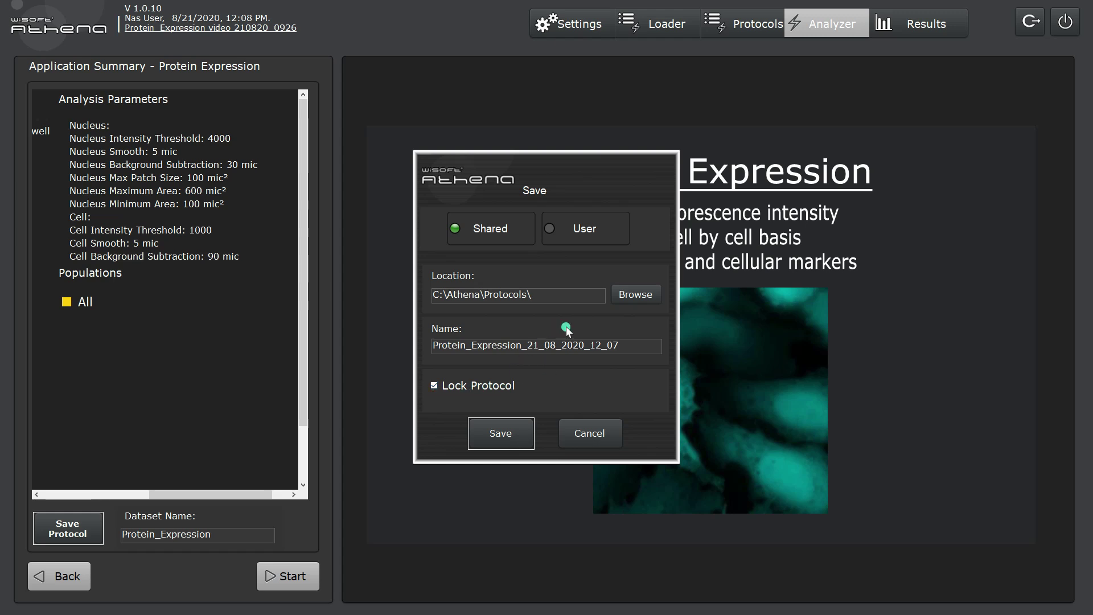
left_click(576, 230)
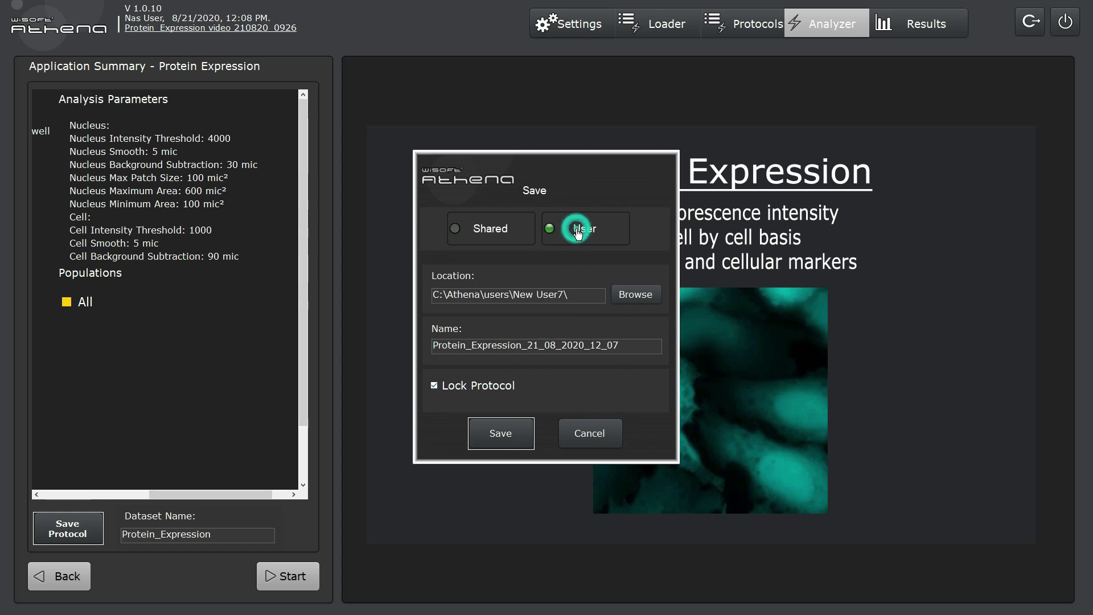
left_click(516, 438)
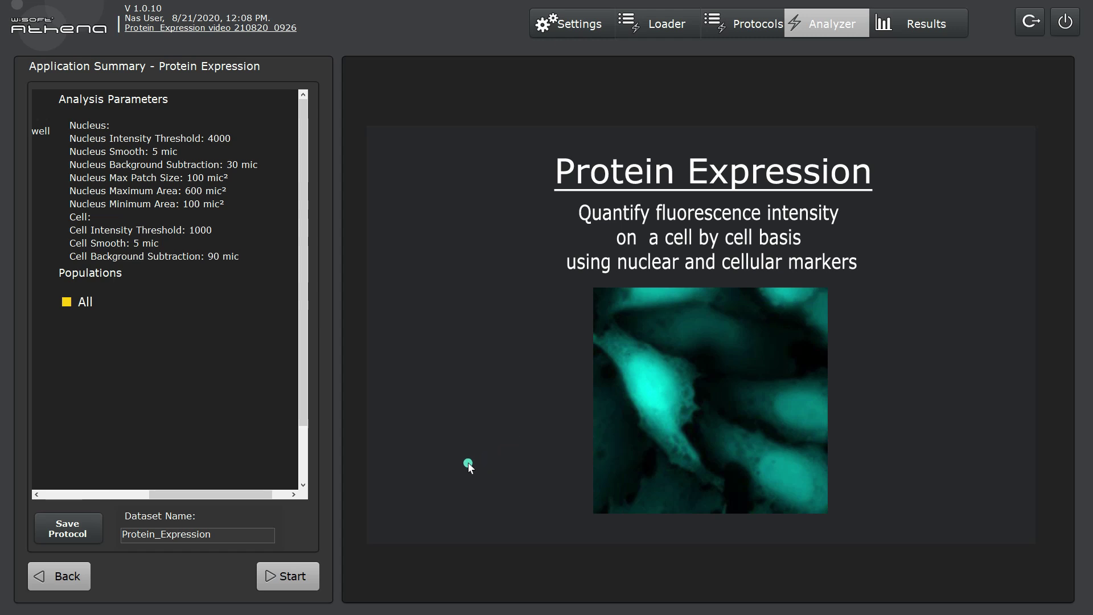
Start the analysis run with the dataset name Protein_Expression.
left_click_drag(235, 528, 112, 535)
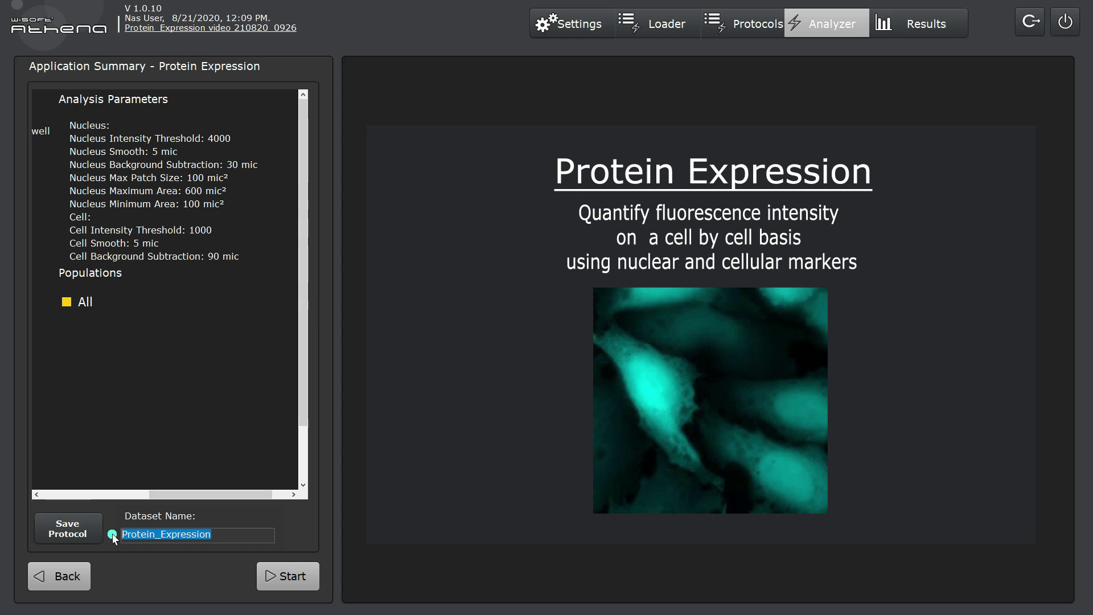
left_click(284, 588)
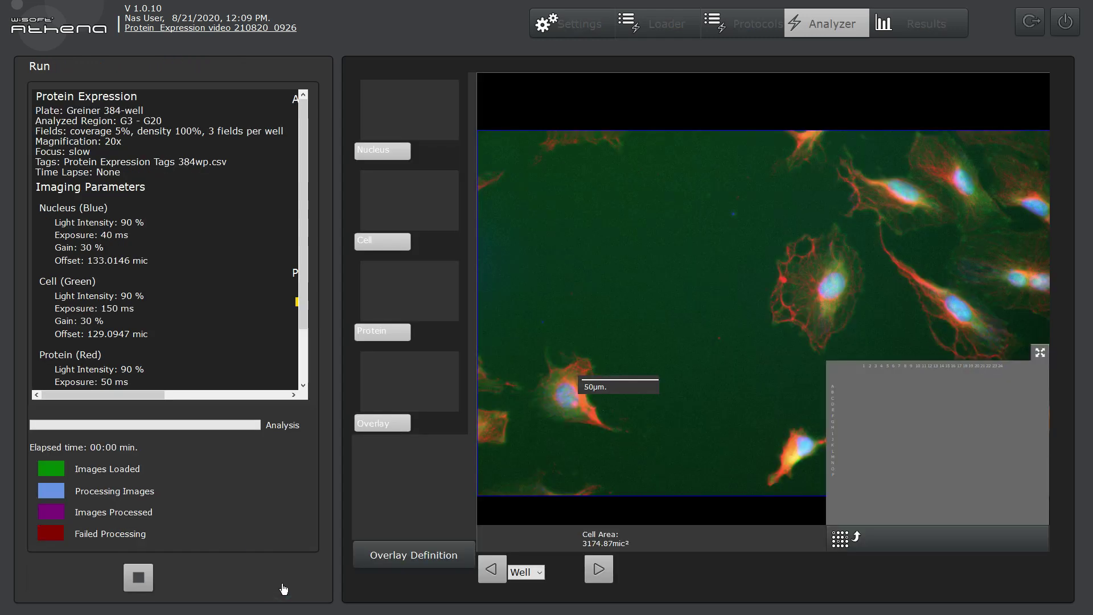